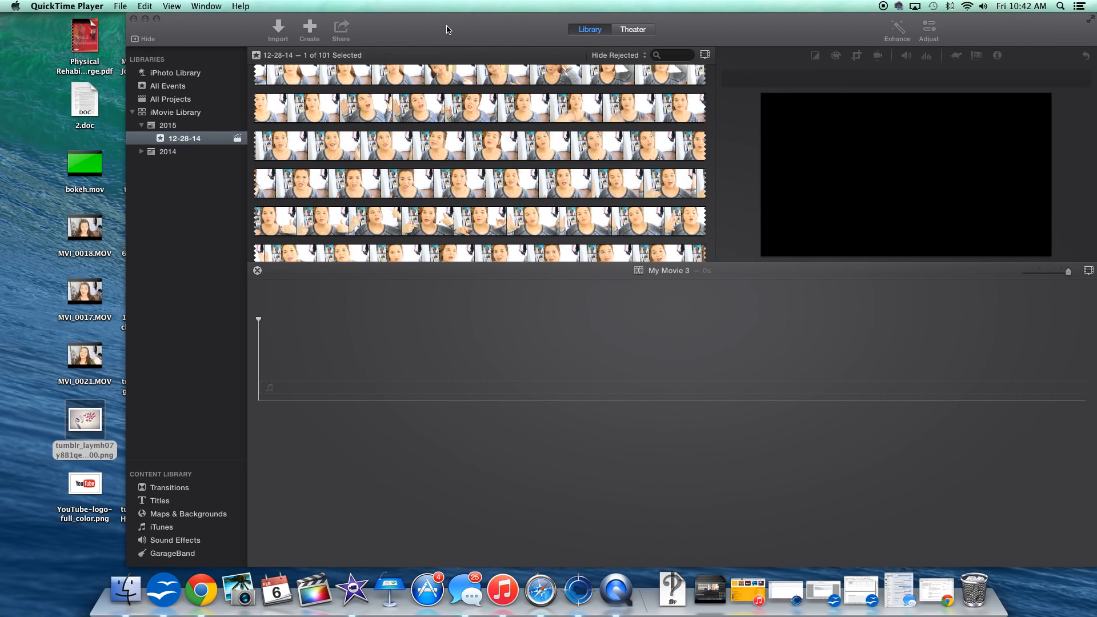
# - Add the MVI_0018.MOV clip from the desktop to the My Movie 3 timeline
pyautogui.scroll(20, 340, 226)
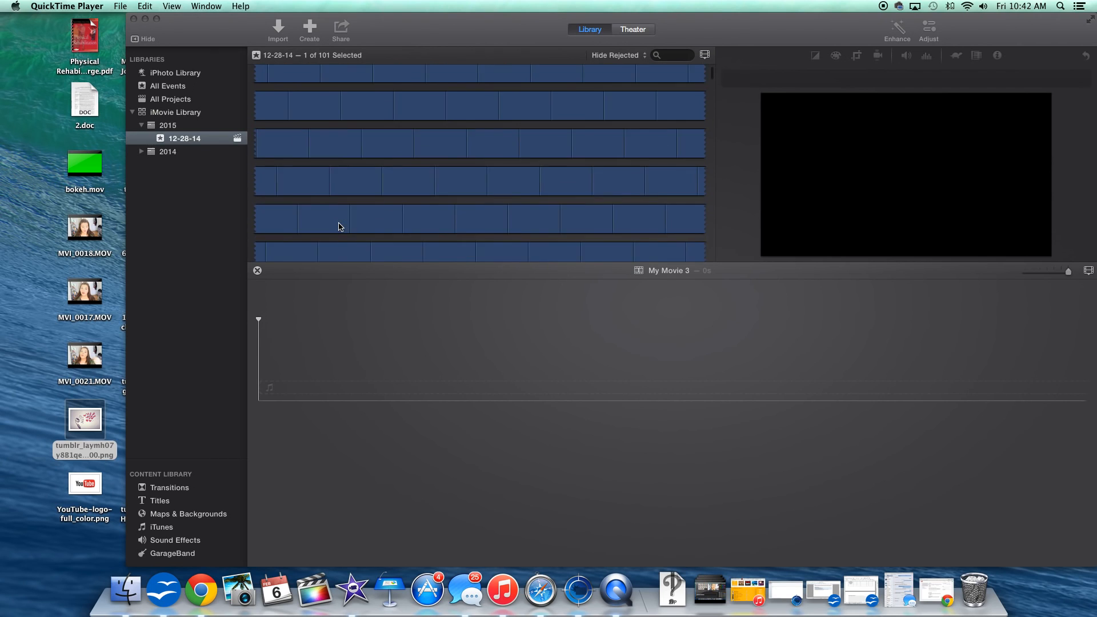
pyautogui.scroll(-10, 456, 172)
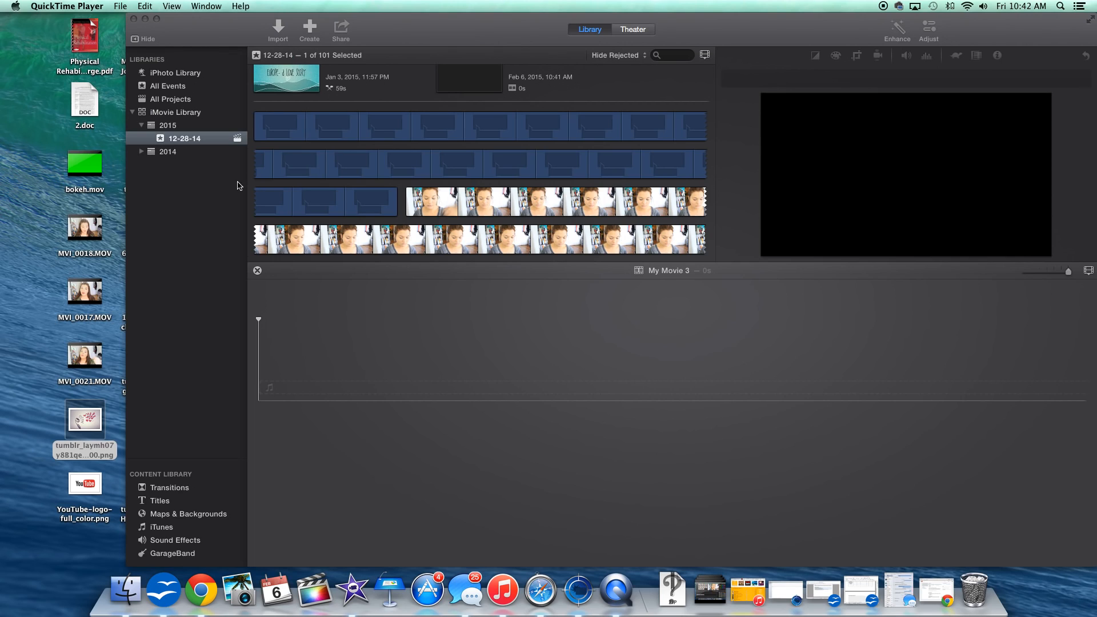
pyautogui.moveTo(88, 236)
pyautogui.moveTo(91, 234); pyautogui.dragTo(291, 344)
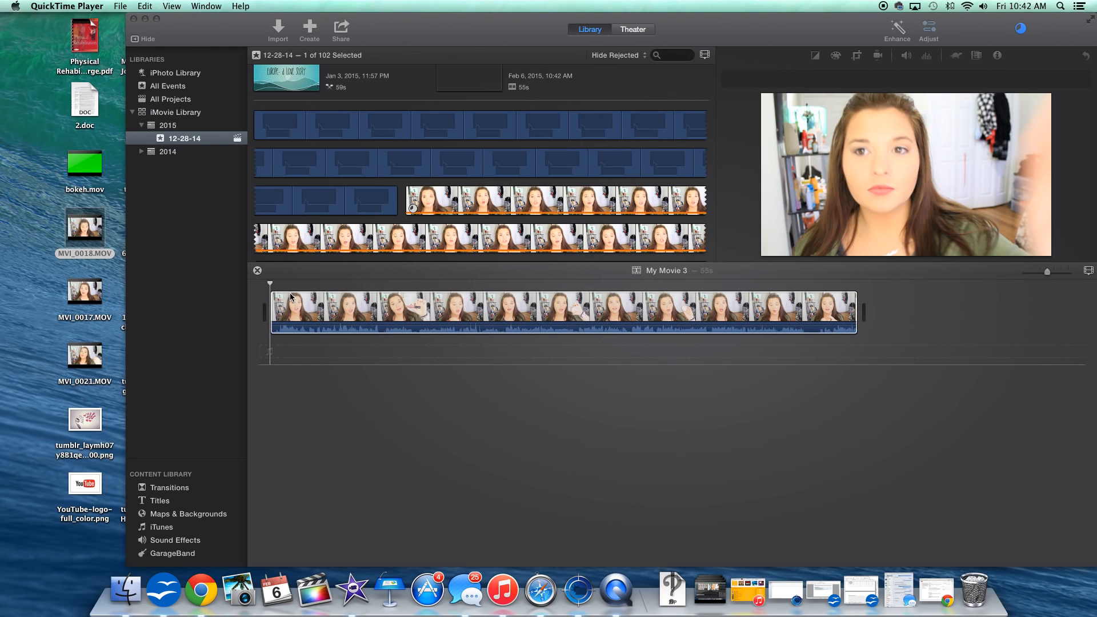
# - Place a Cross Zoom transition at the start of the video clip in the timeline
pyautogui.click(171, 492)
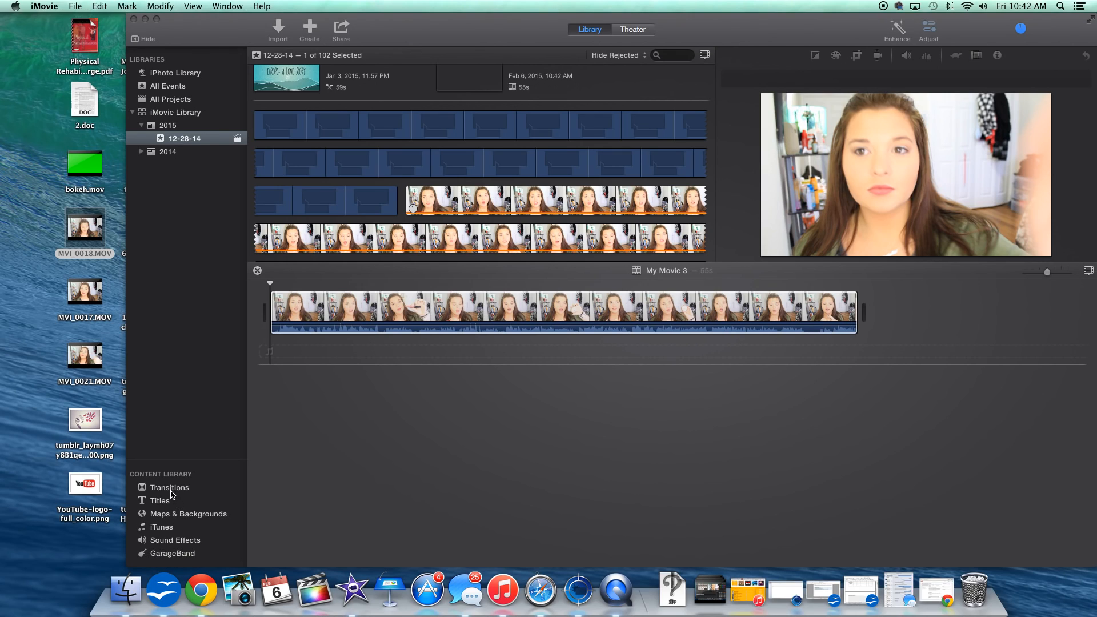
pyautogui.click(171, 492)
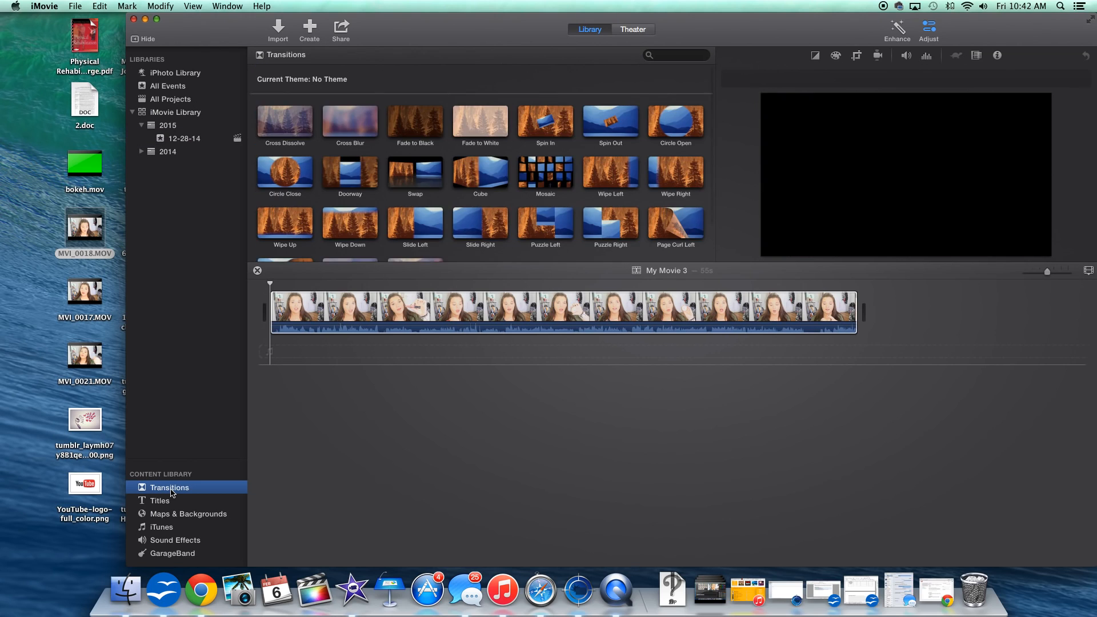
pyautogui.scroll(-2, 499, 174)
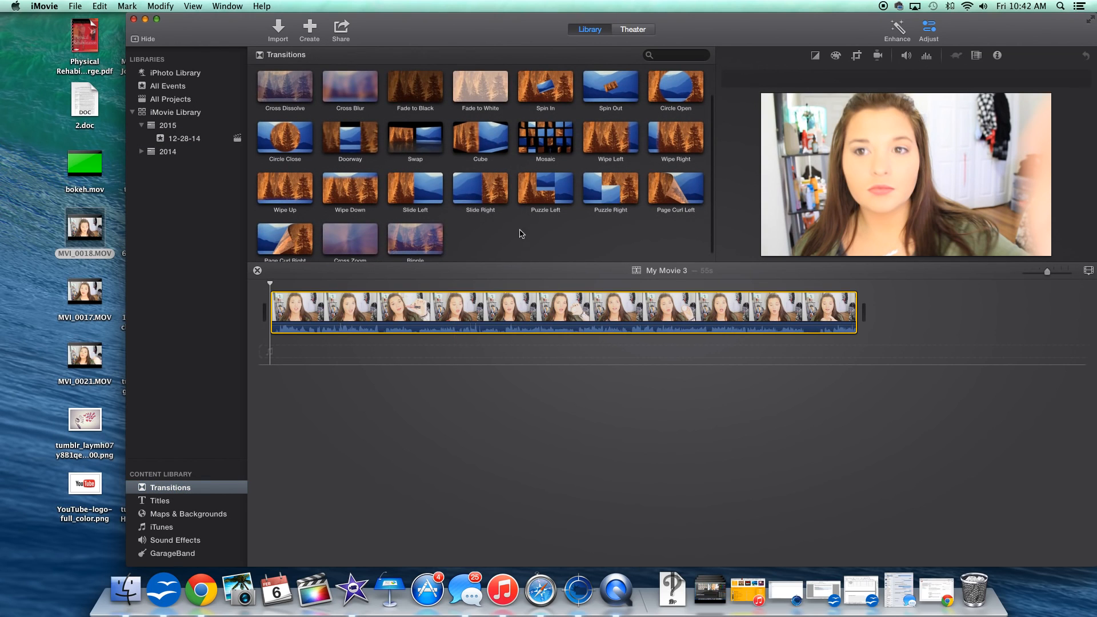
pyautogui.moveTo(347, 235); pyautogui.dragTo(263, 311)
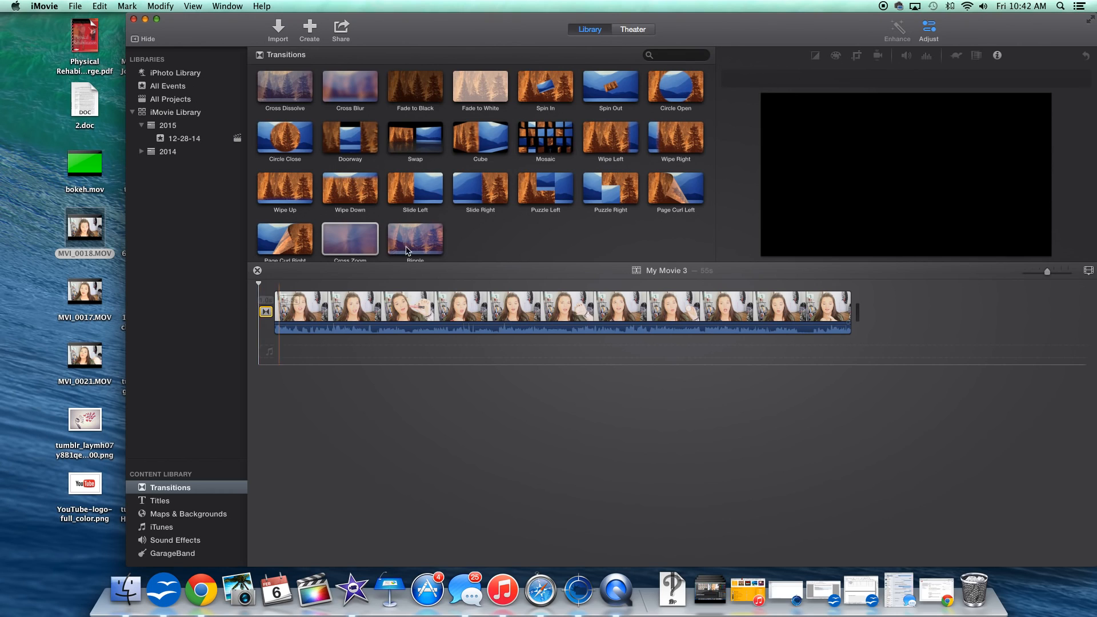
# - Split the timeline clip about a quarter of the way through and preview a Ripple transition placed at the cut
pyautogui.rightClick(434, 310)
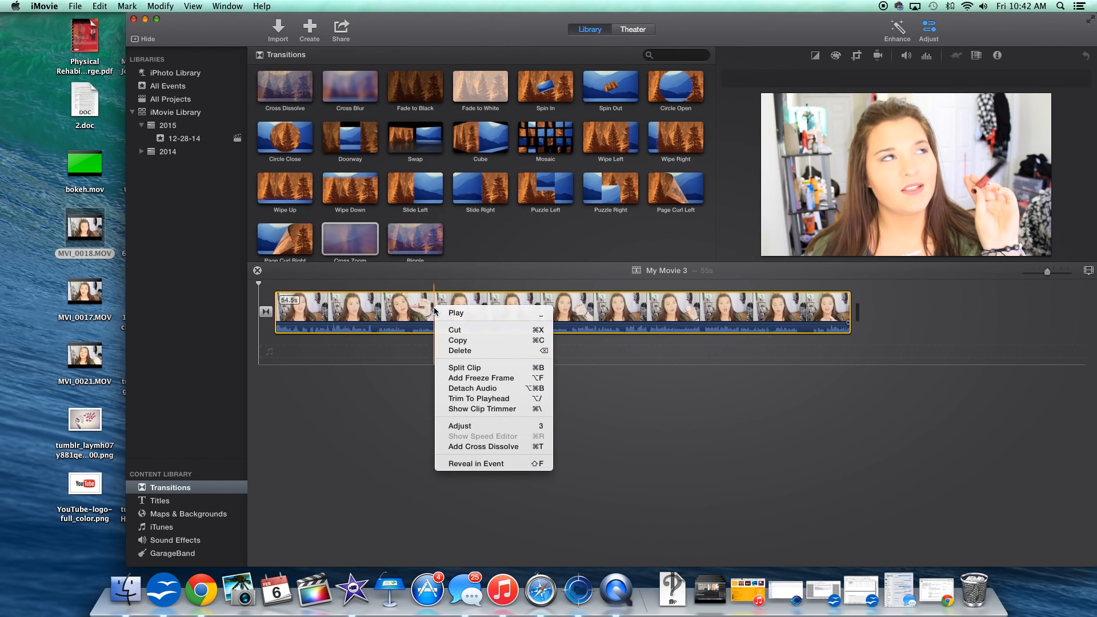
pyautogui.click(464, 367)
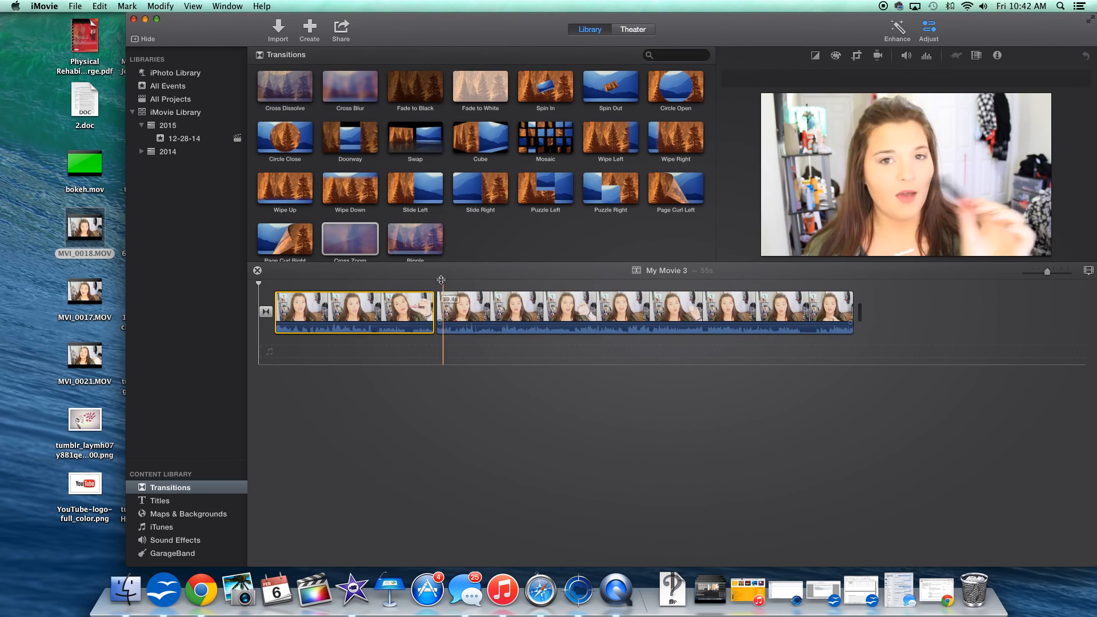
pyautogui.click(405, 226)
pyautogui.moveTo(405, 226); pyautogui.dragTo(436, 312)
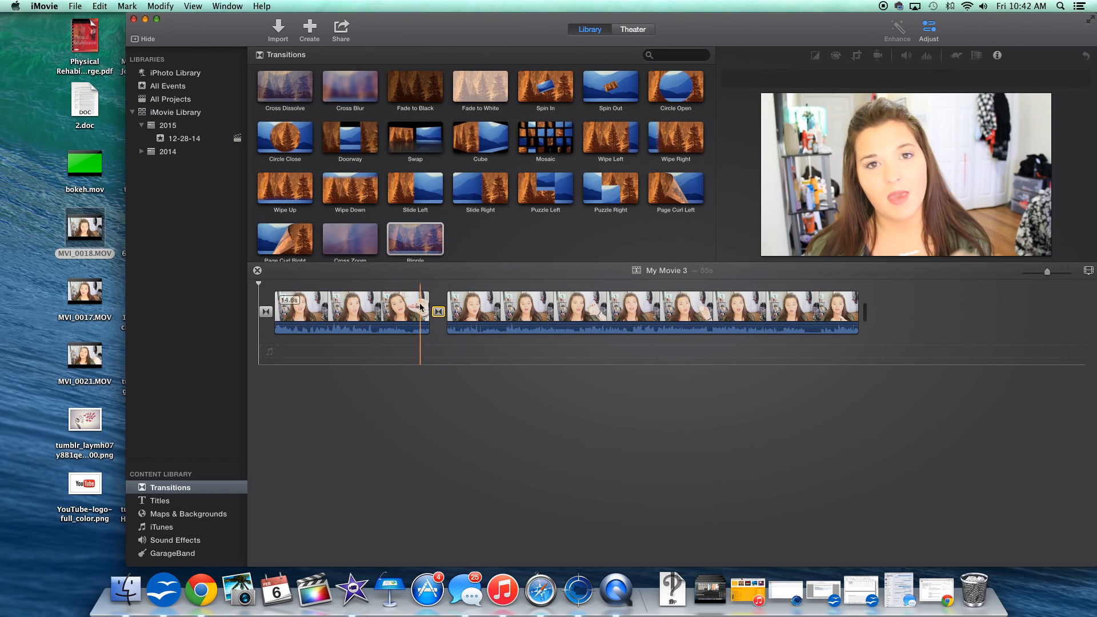
pyautogui.click(421, 307)
pyautogui.press('space')
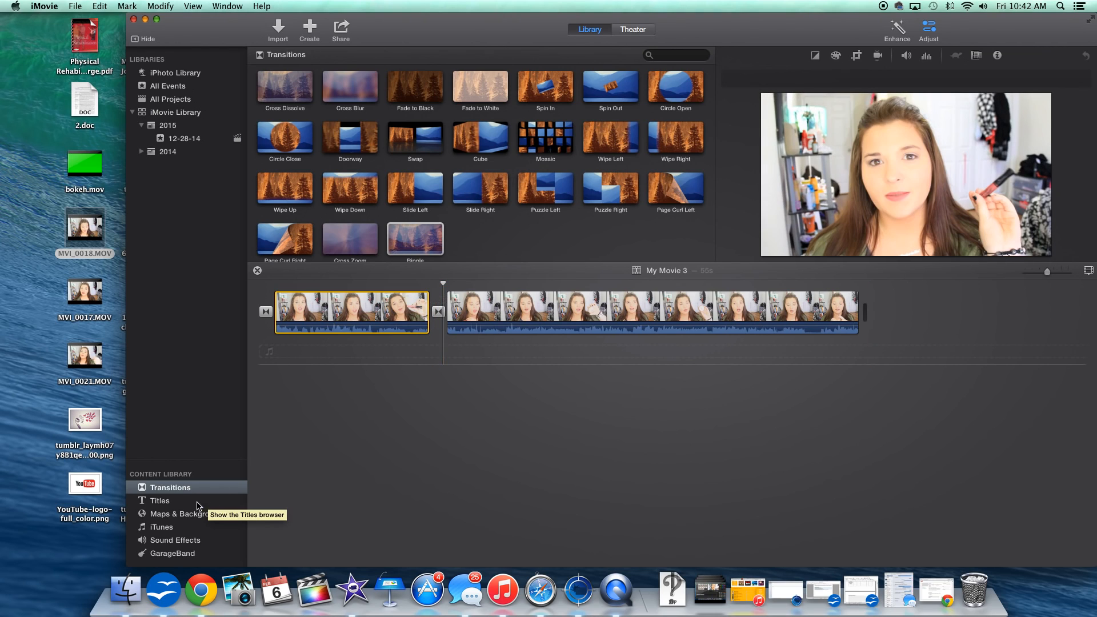
# - Add an Expand title over the whole first video segment and open its text for editing
pyautogui.click(177, 503)
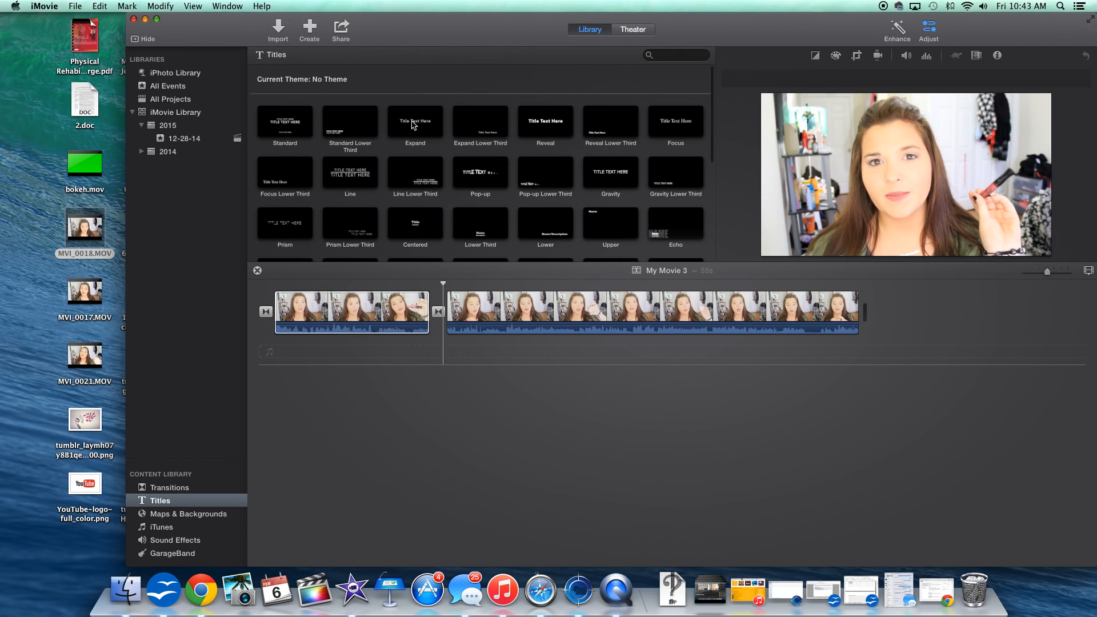
pyautogui.moveTo(414, 126); pyautogui.dragTo(428, 298)
pyautogui.click(309, 296)
pyautogui.doubleClick(327, 296)
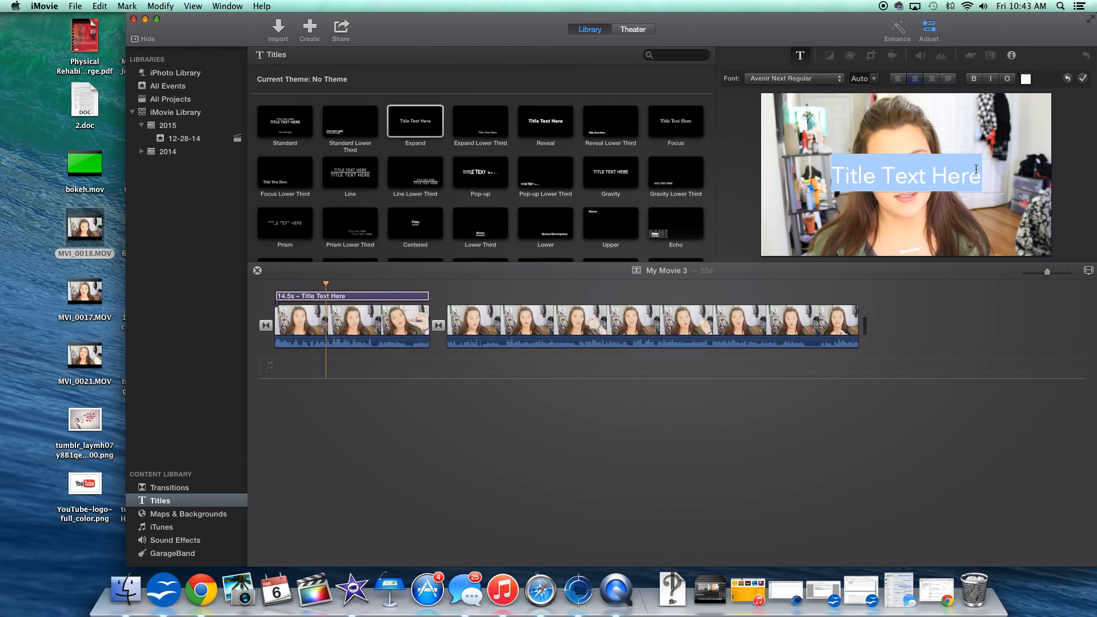
# - Set the title text over the first video segment to "asdhadasd" and play it back from the start of the title
pyautogui.write('asdhadasd')
pyautogui.click(970, 265)
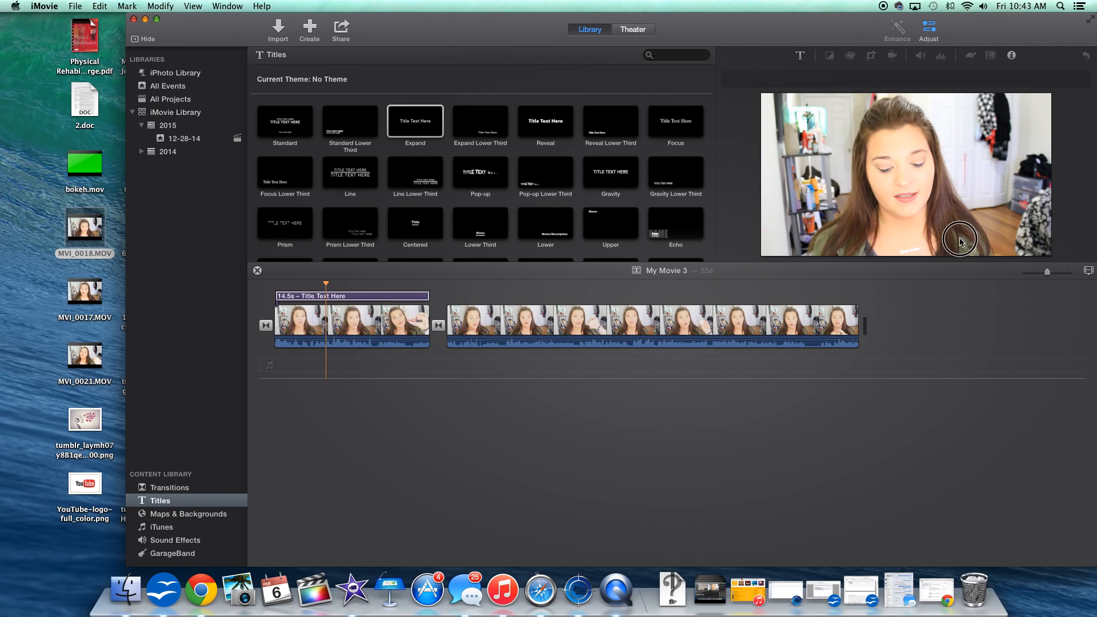
pyautogui.doubleClick(913, 182)
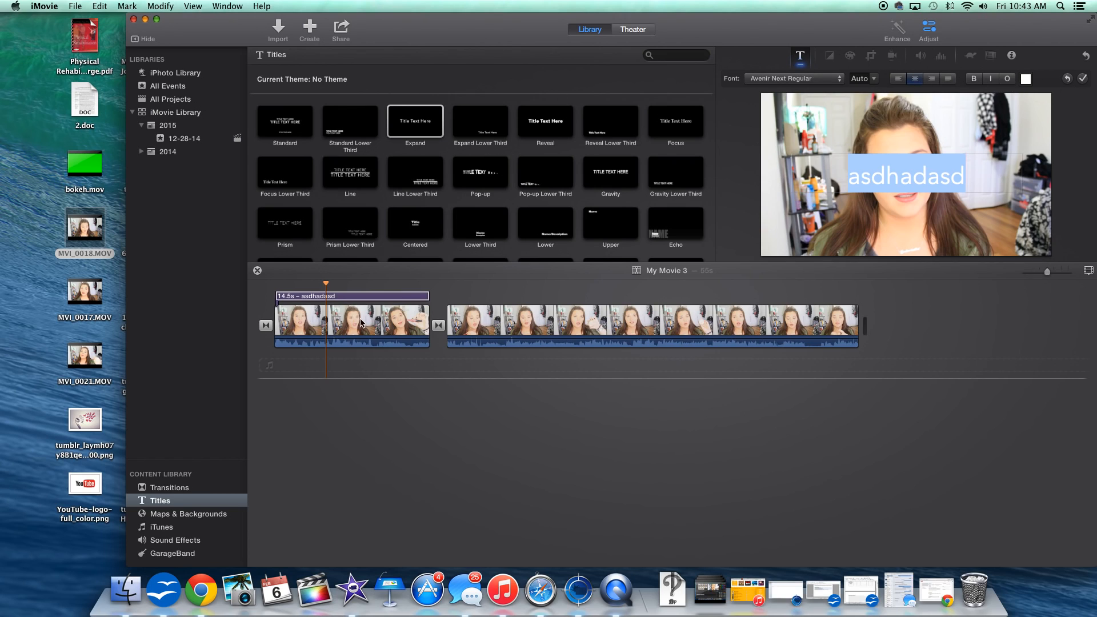
pyautogui.click(275, 296)
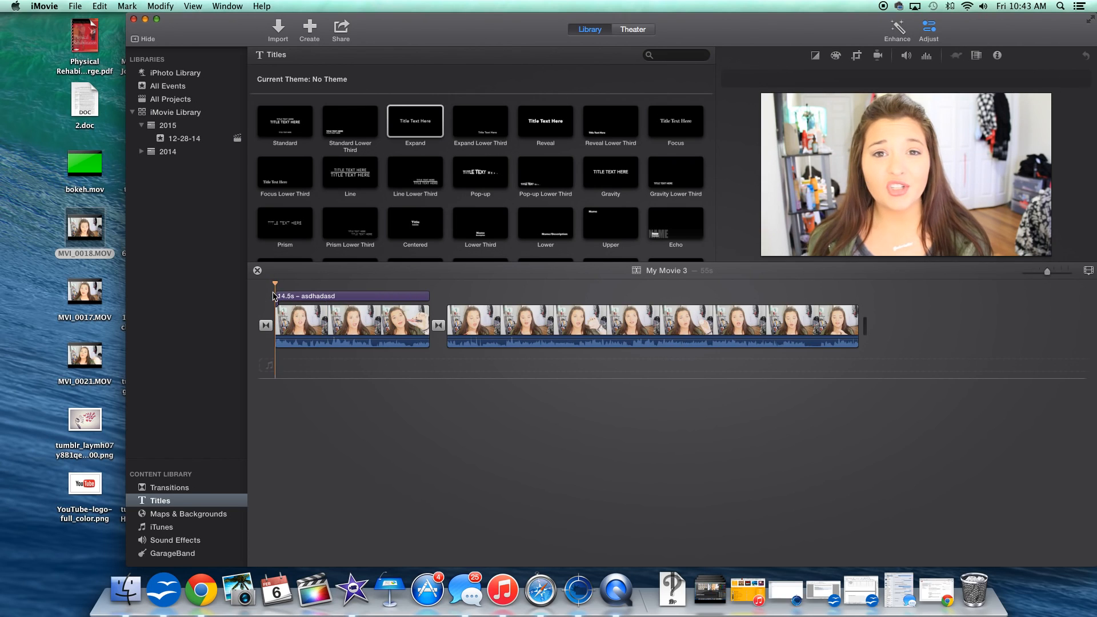
pyautogui.press('space')
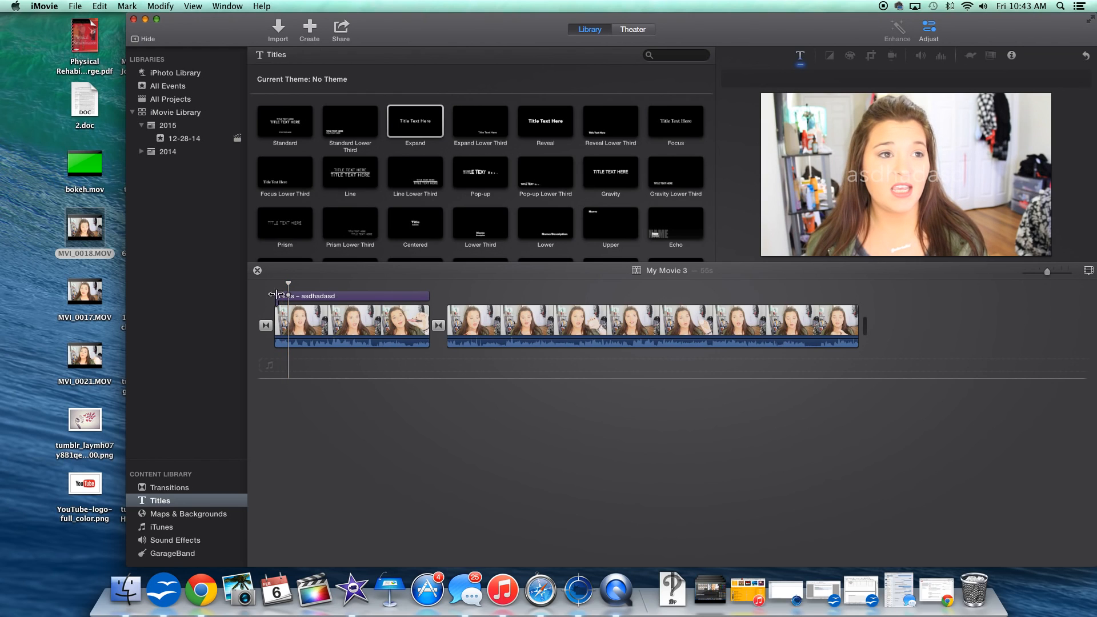
# - Insert the Black background at the very beginning of the timeline, before the Cross Zoom transition
pyautogui.click(204, 516)
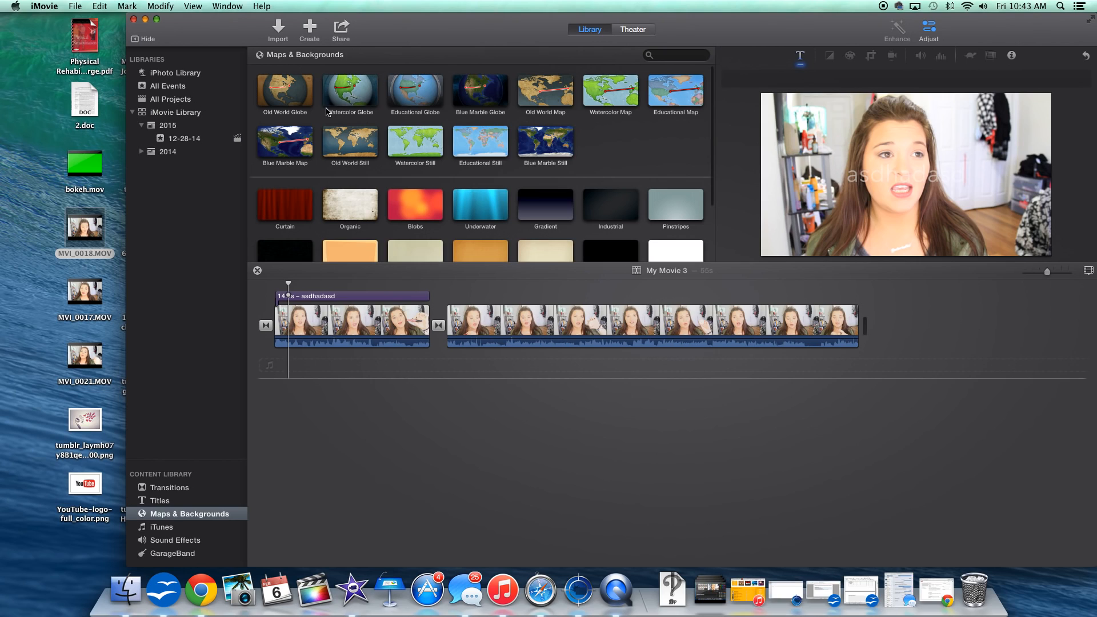
pyautogui.scroll(2, 500, 105)
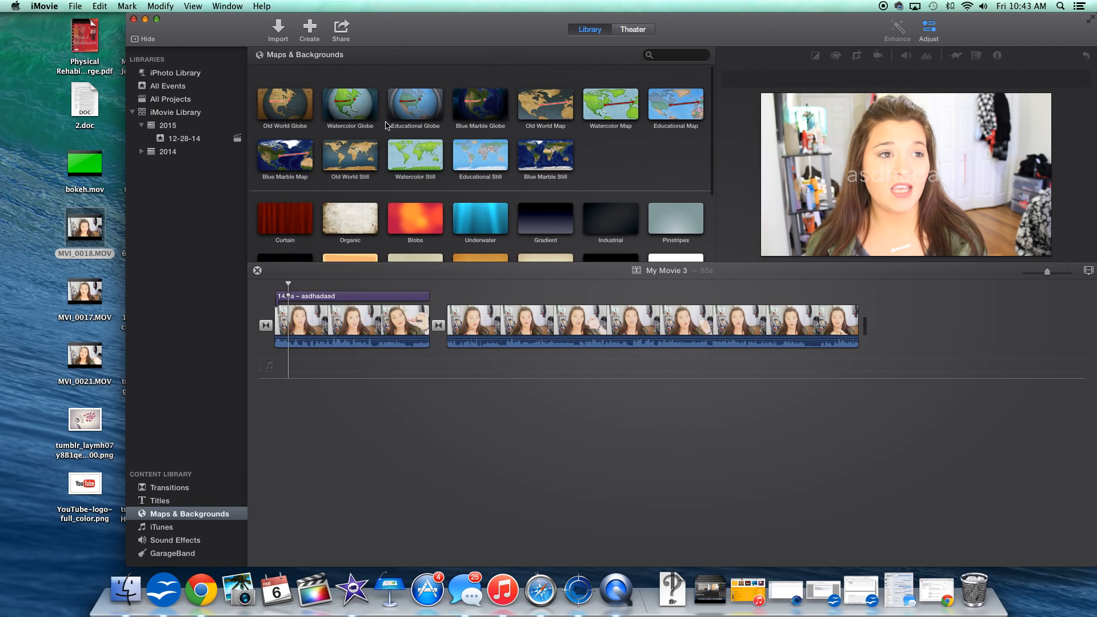
pyautogui.scroll(-2, 387, 125)
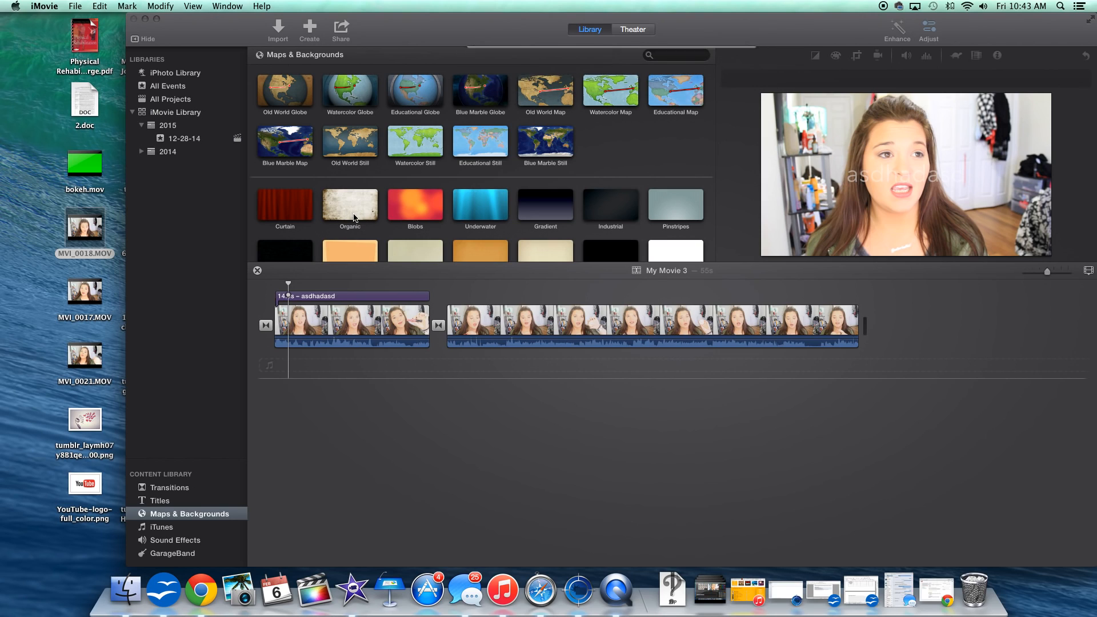
pyautogui.scroll(-3, 354, 218)
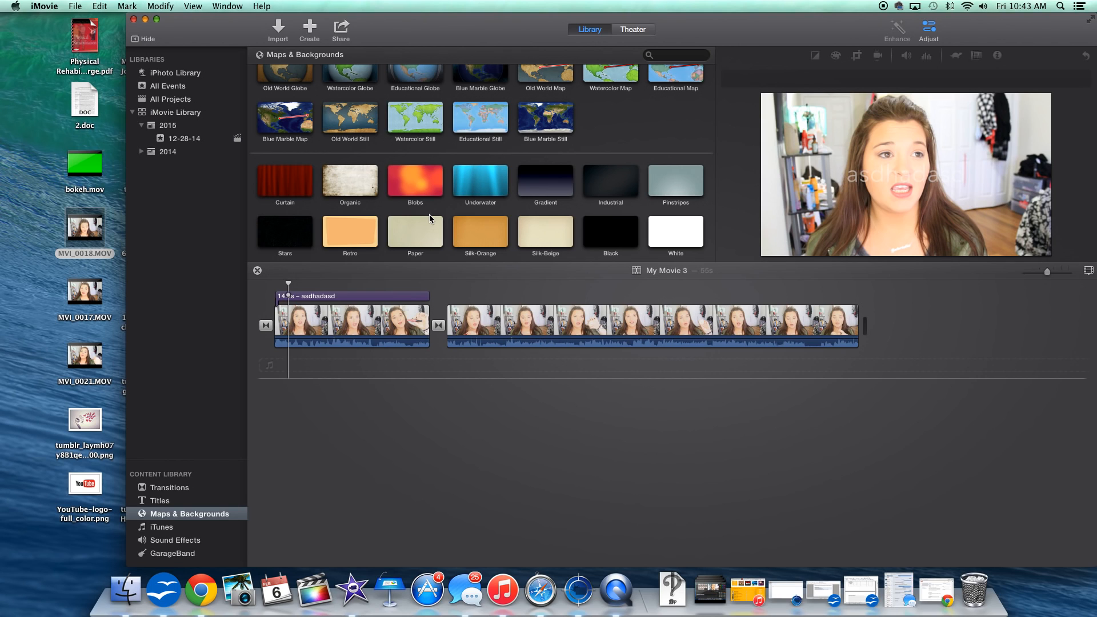
pyautogui.scroll(-1, 429, 214)
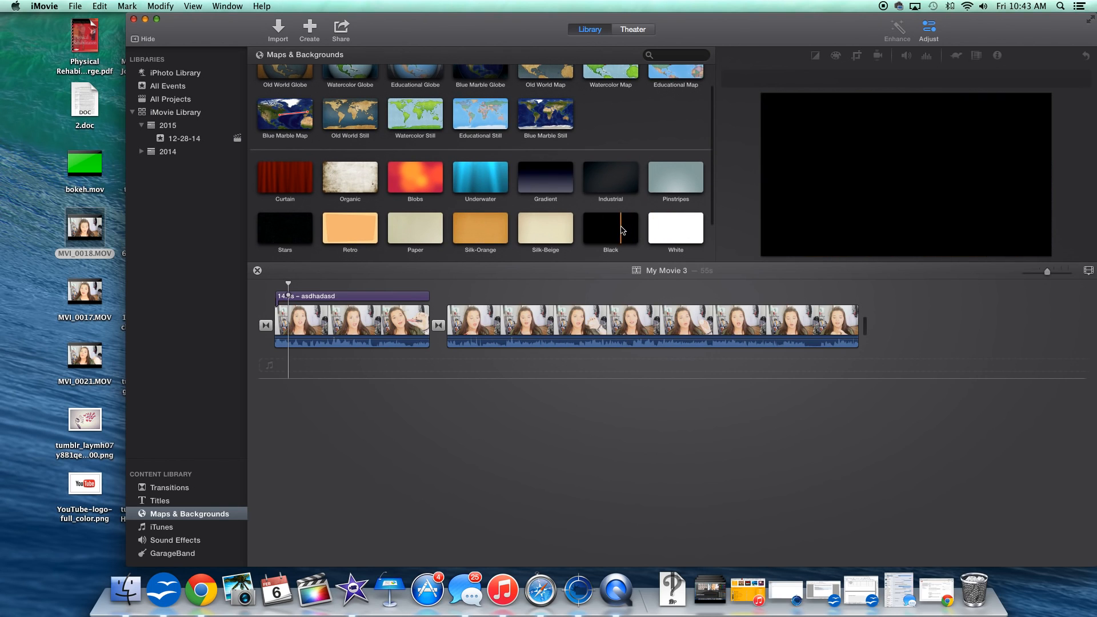
pyautogui.moveTo(611, 228); pyautogui.dragTo(260, 320)
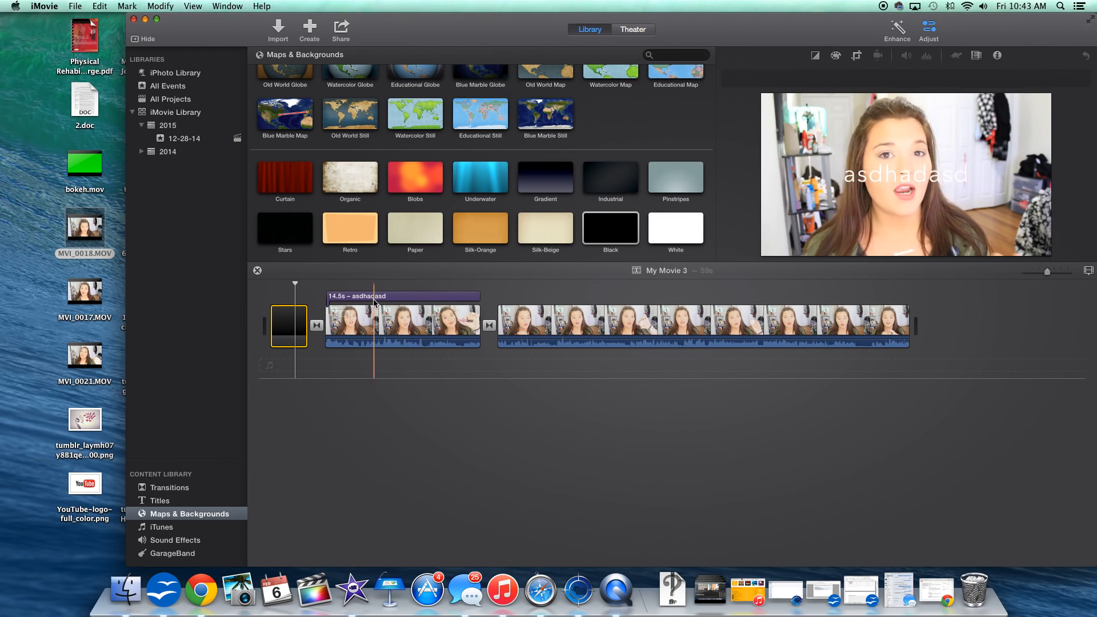
# - Add an Expand title over the black background clip at the start of the movie
pyautogui.click(163, 498)
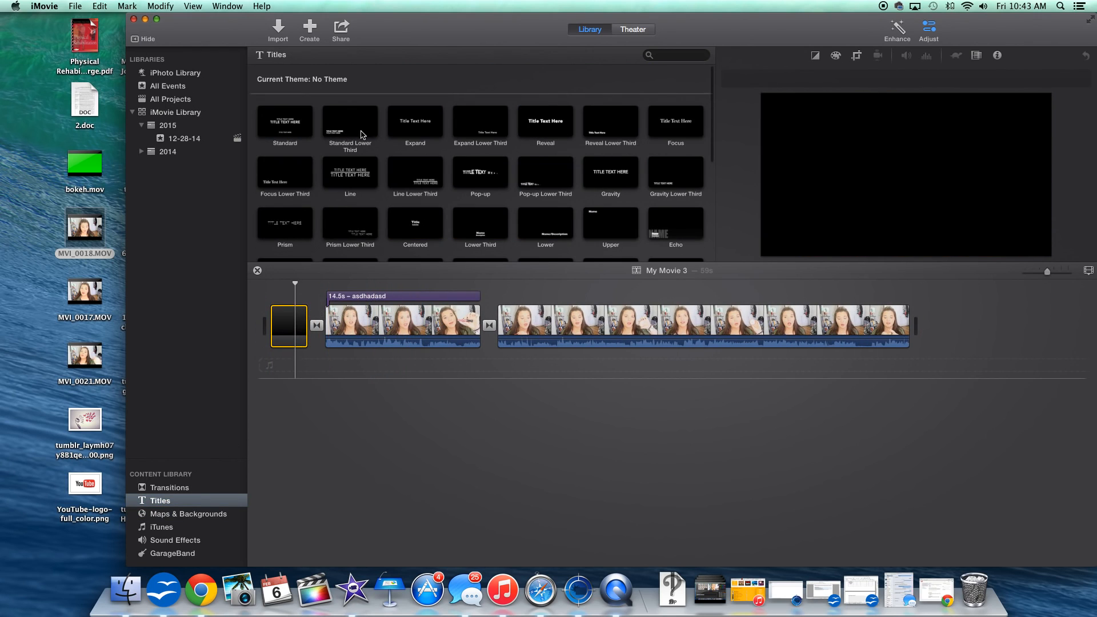
pyautogui.click(424, 130)
pyautogui.moveTo(424, 130); pyautogui.dragTo(296, 305)
pyautogui.click(329, 383)
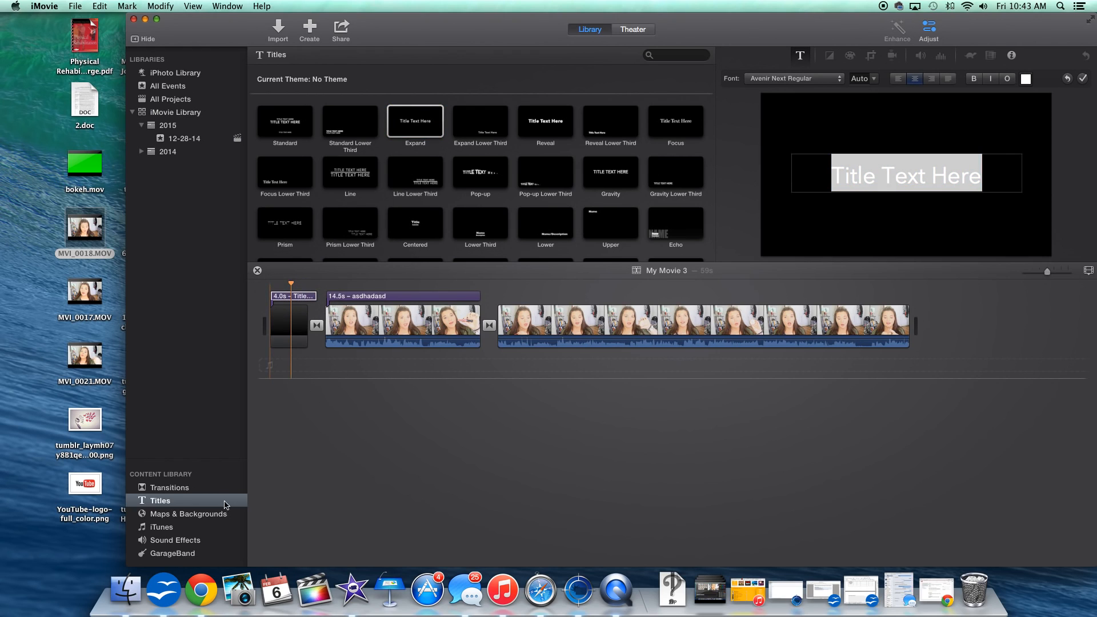
# - Browse the iTunes songs and turn the second video segment's audio all the way down
pyautogui.click(163, 527)
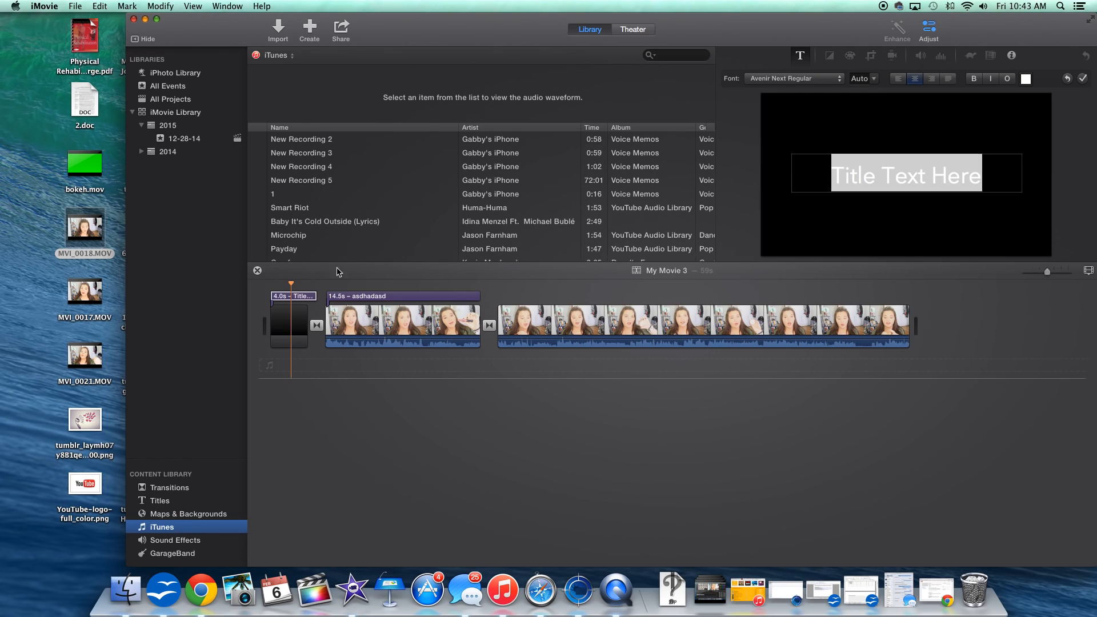
pyautogui.scroll(-5, 374, 172)
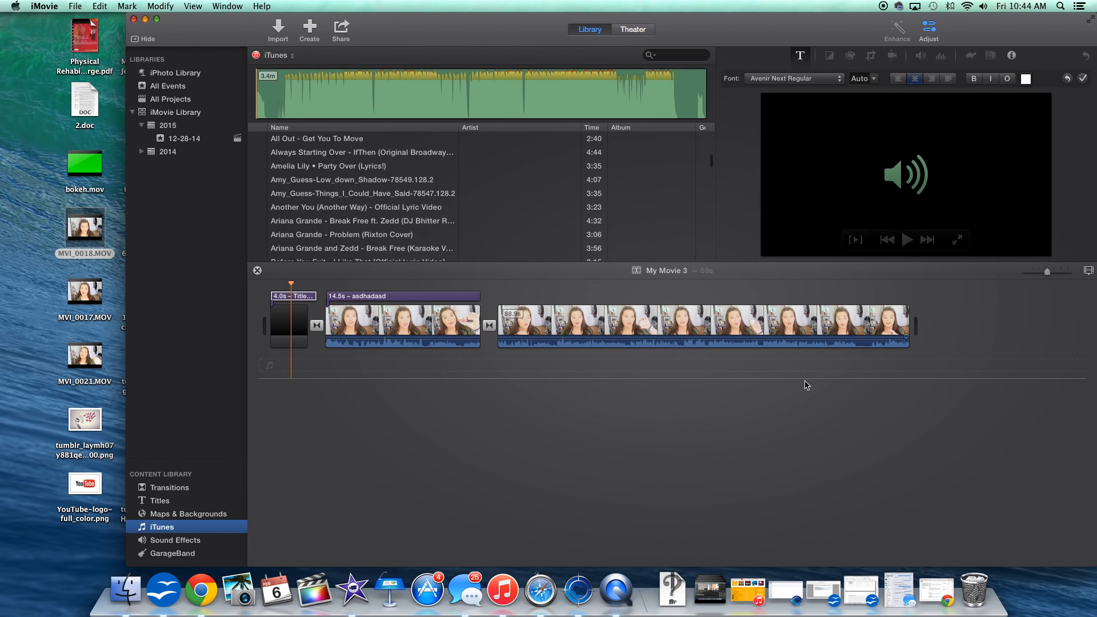
pyautogui.click(533, 343)
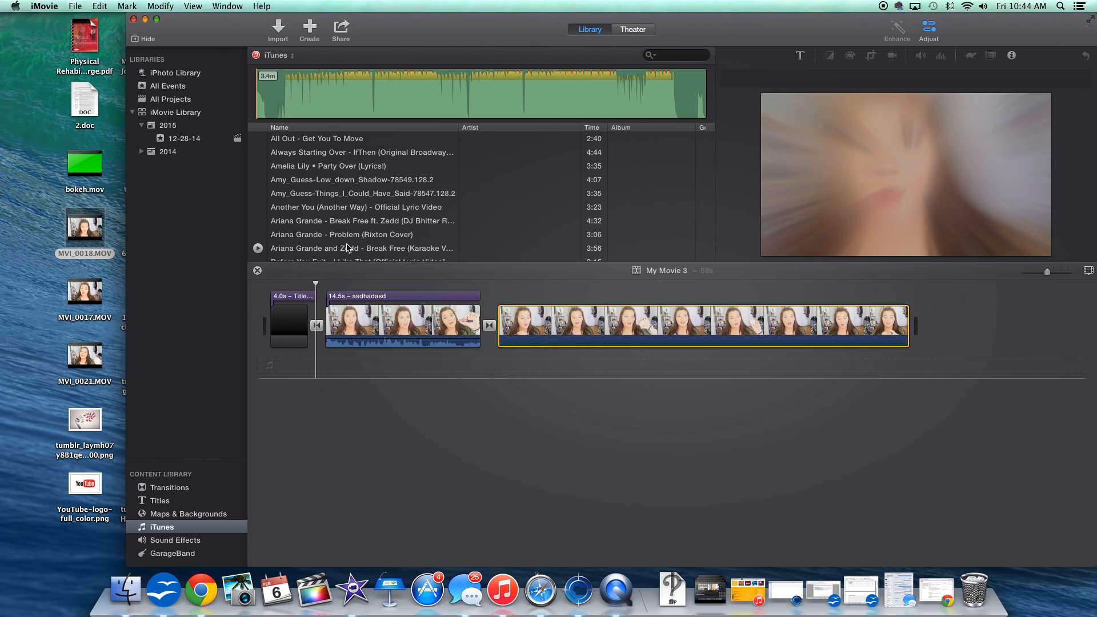
# - Try the song "Ariana Grande - Break Free ft. Zedd (DJ Bhitter Remix)" beneath the second video segment and delete it from the timeline
pyautogui.moveTo(343, 221); pyautogui.dragTo(505, 354)
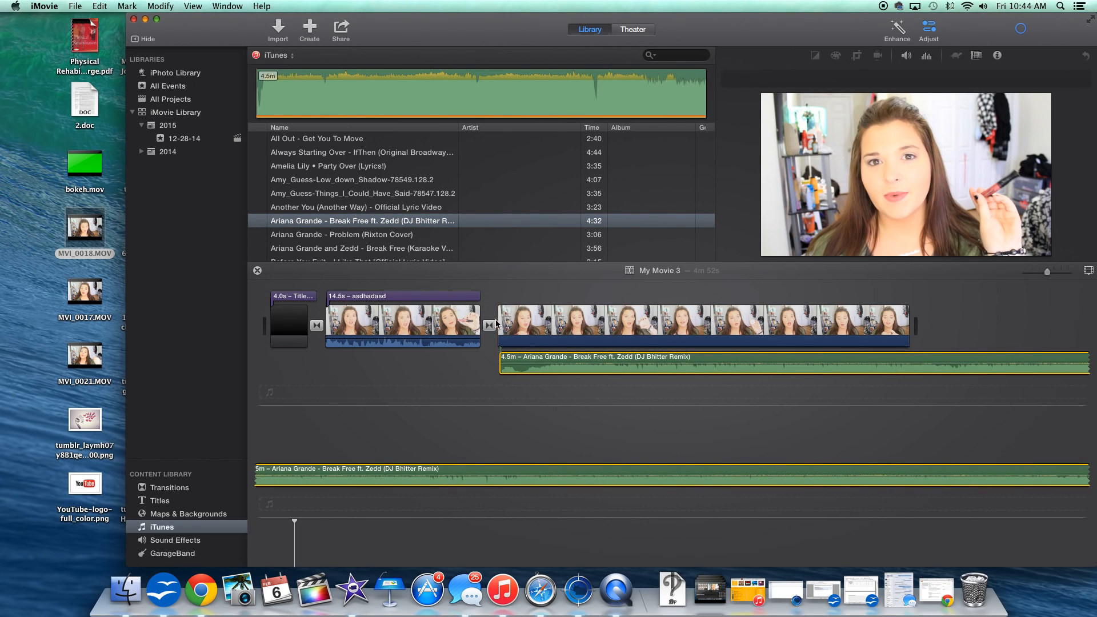
pyautogui.press('space')
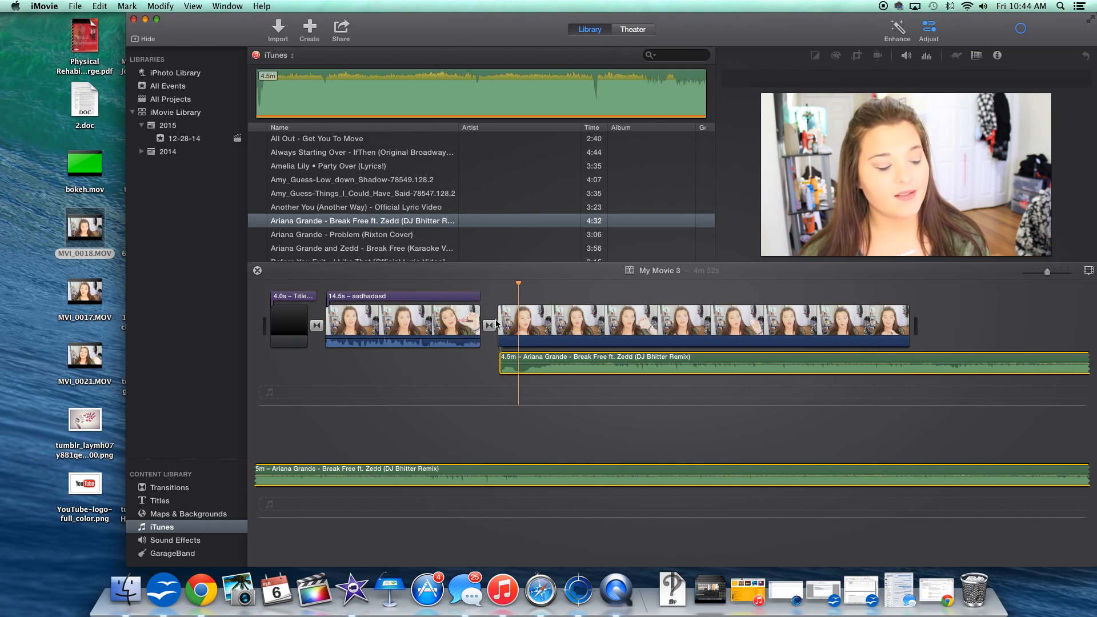
pyautogui.click(558, 360)
pyautogui.press('Delete')
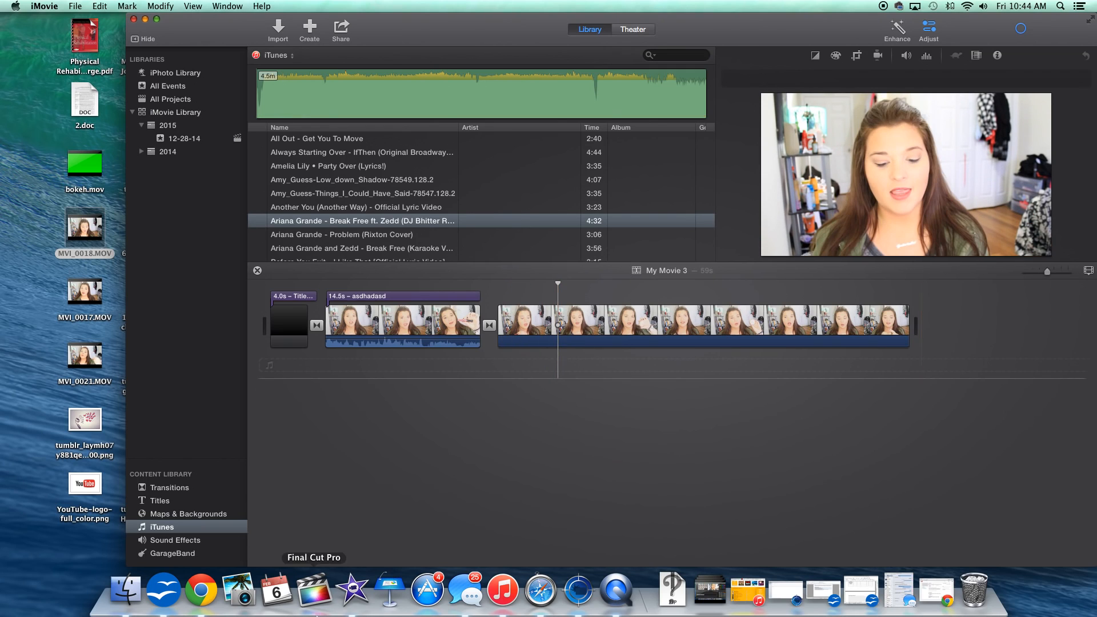
# - Browse the sound effects and preview Crash Plastic 01
pyautogui.click(190, 543)
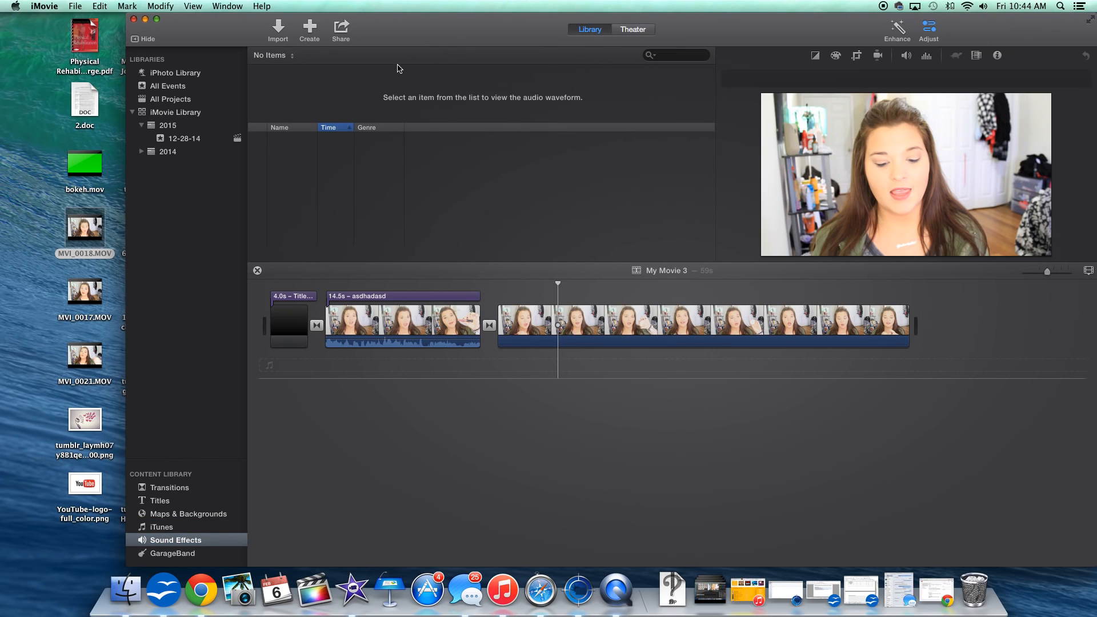
pyautogui.scroll(-5, 372, 172)
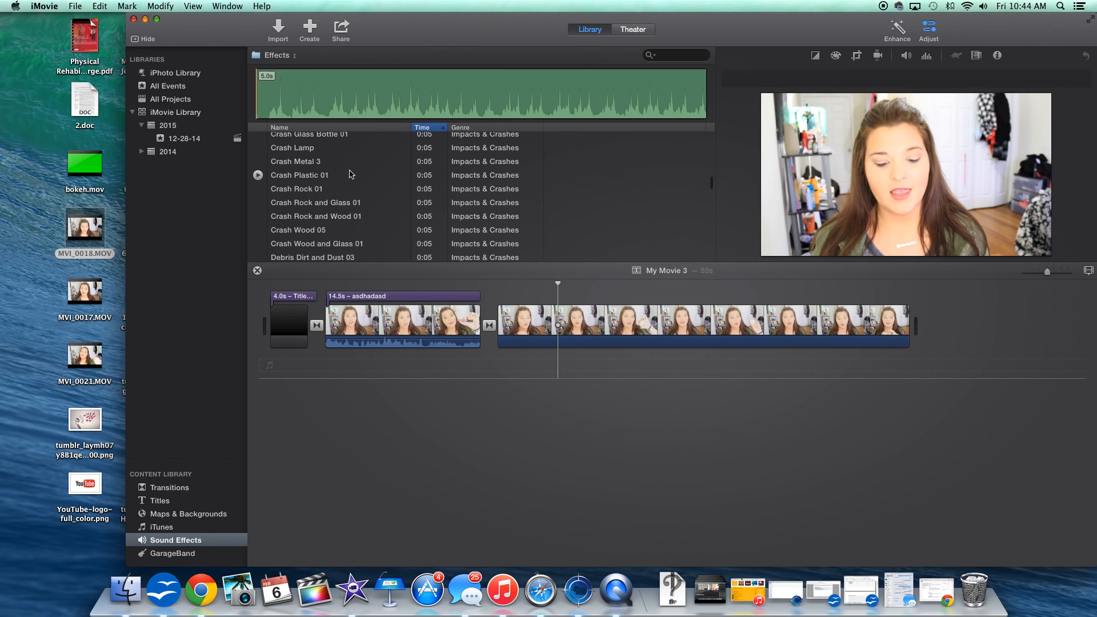
pyautogui.click(258, 176)
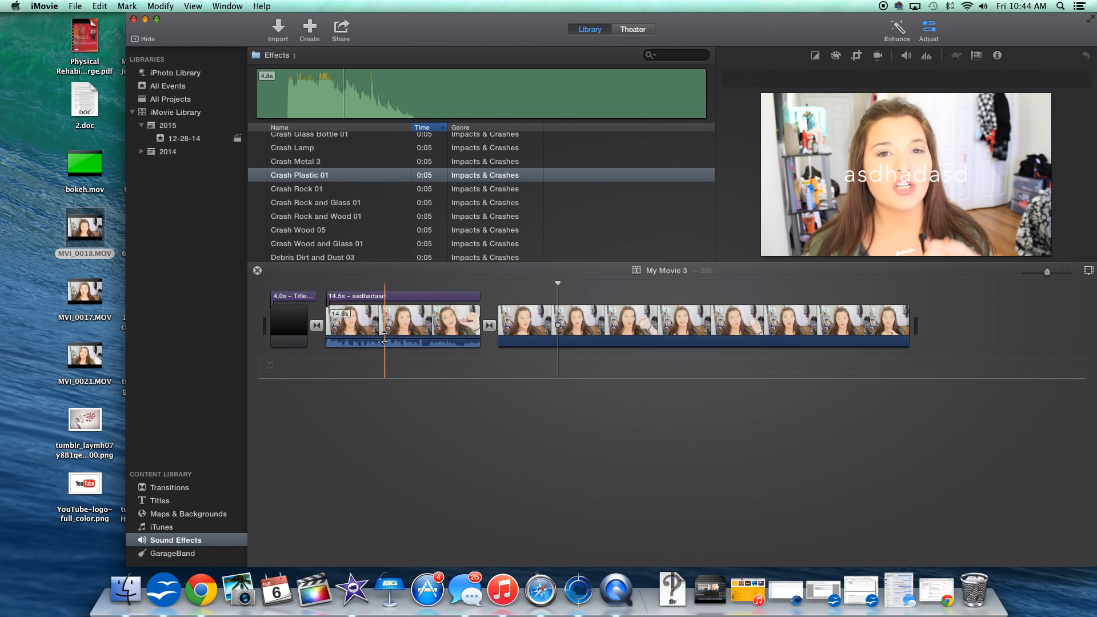
# - Lower the audio volume of the first video segment in the timeline
pyautogui.moveTo(385, 339); pyautogui.dragTo(385, 340)
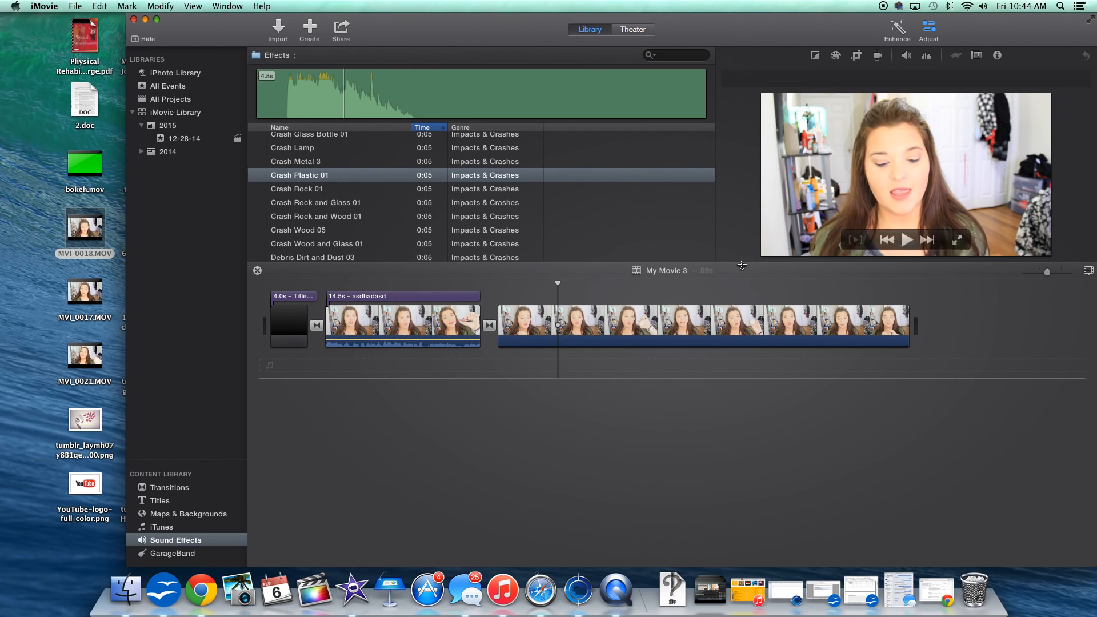
# - Adjust the color correction of the second video segment by changing its saturation and color temperature slightly
pyautogui.click(622, 326)
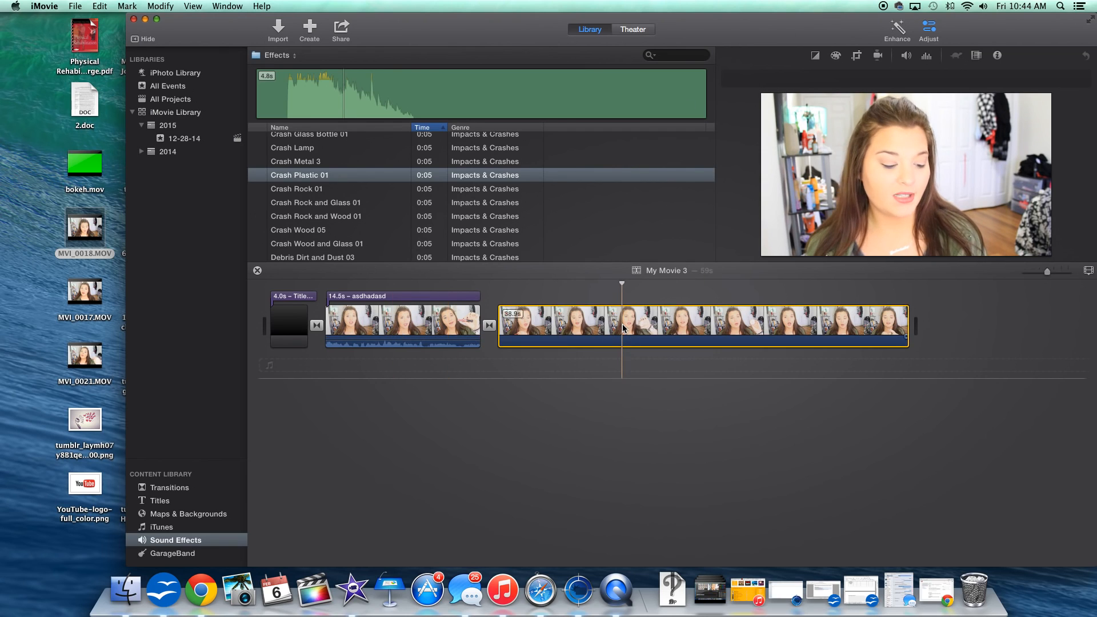
pyautogui.click(817, 55)
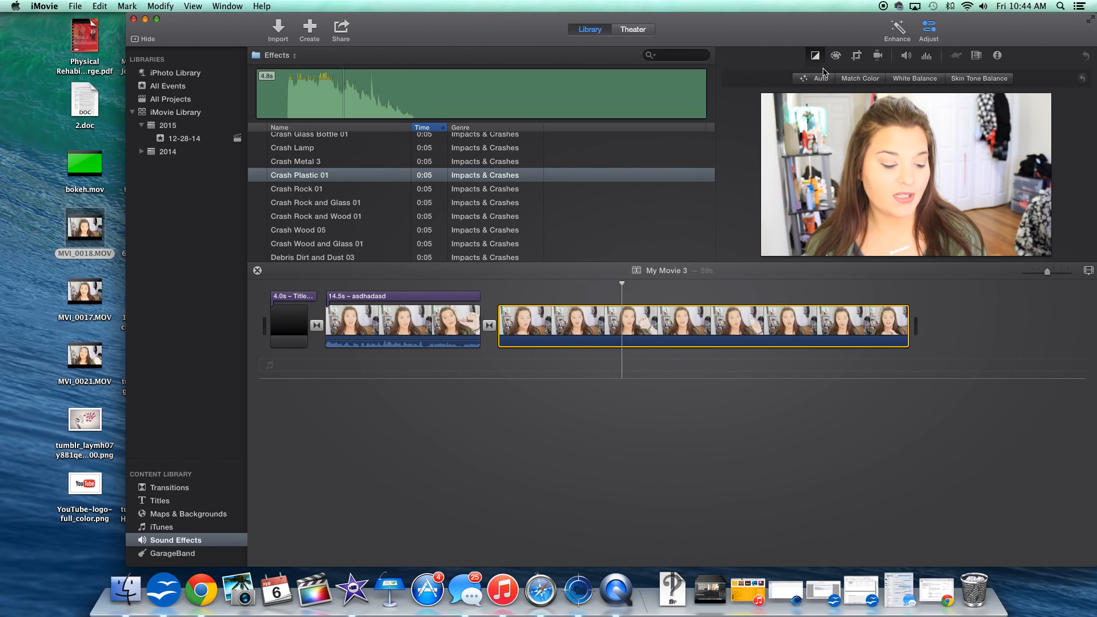
pyautogui.click(835, 56)
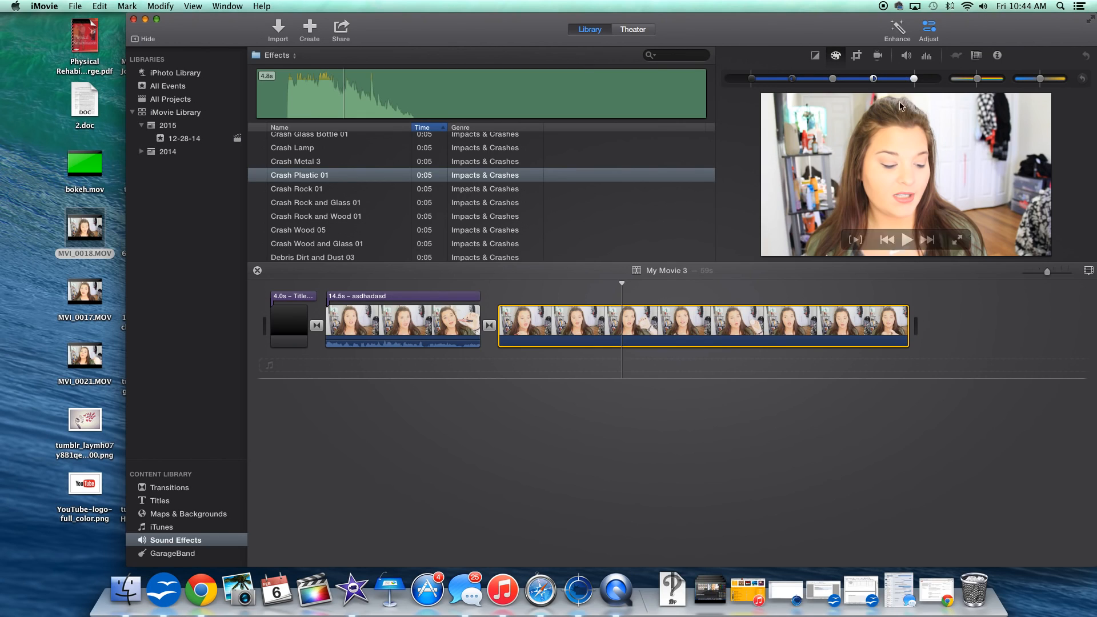
pyautogui.click(979, 79)
pyautogui.moveTo(979, 81); pyautogui.dragTo(1037, 80)
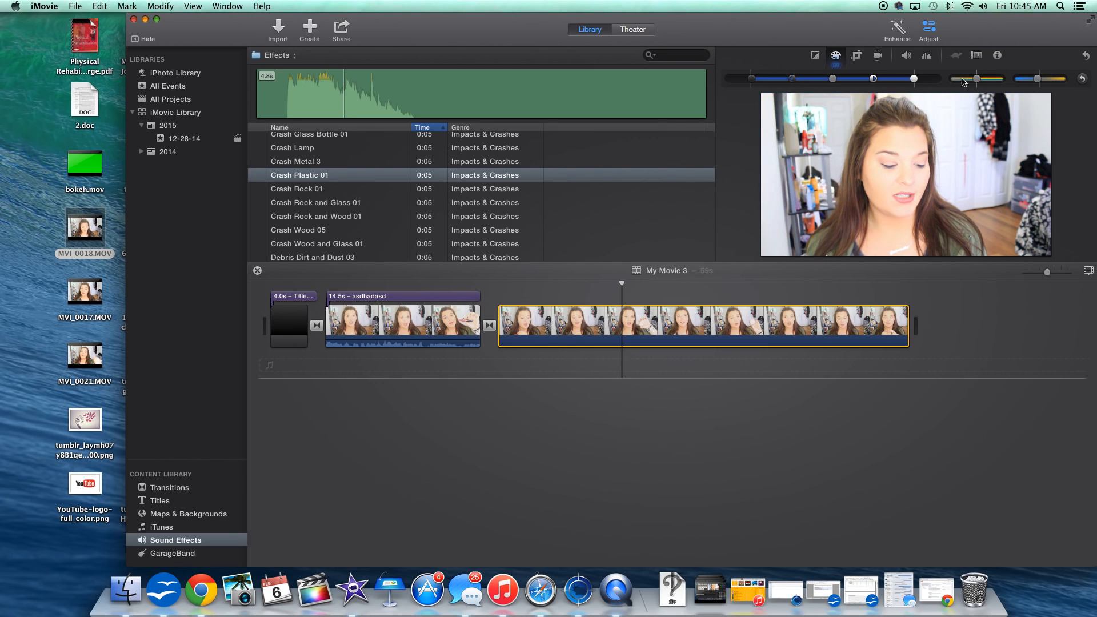
# - Crop the second video segment to a smaller part of the frame with the Crop to Fill style
pyautogui.click(856, 57)
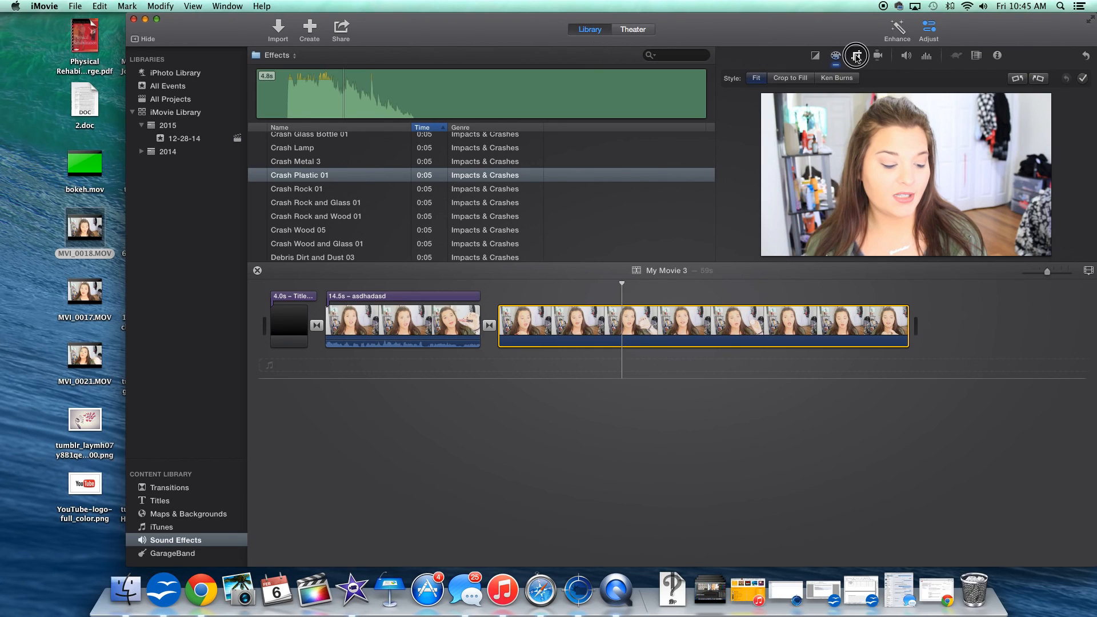
pyautogui.click(782, 80)
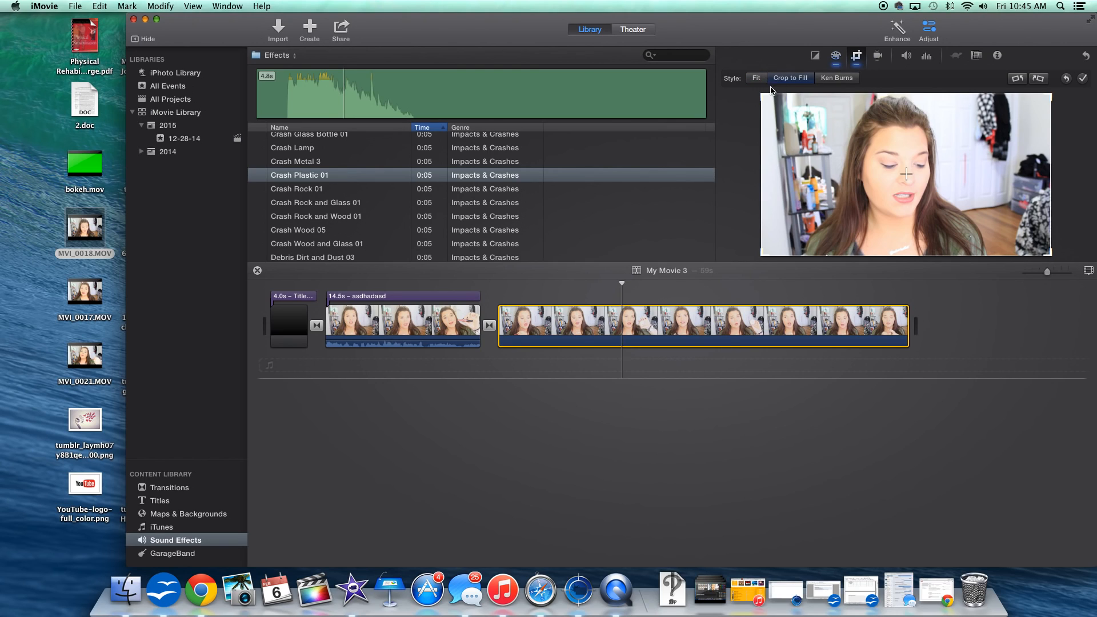
pyautogui.moveTo(763, 94); pyautogui.dragTo(968, 108)
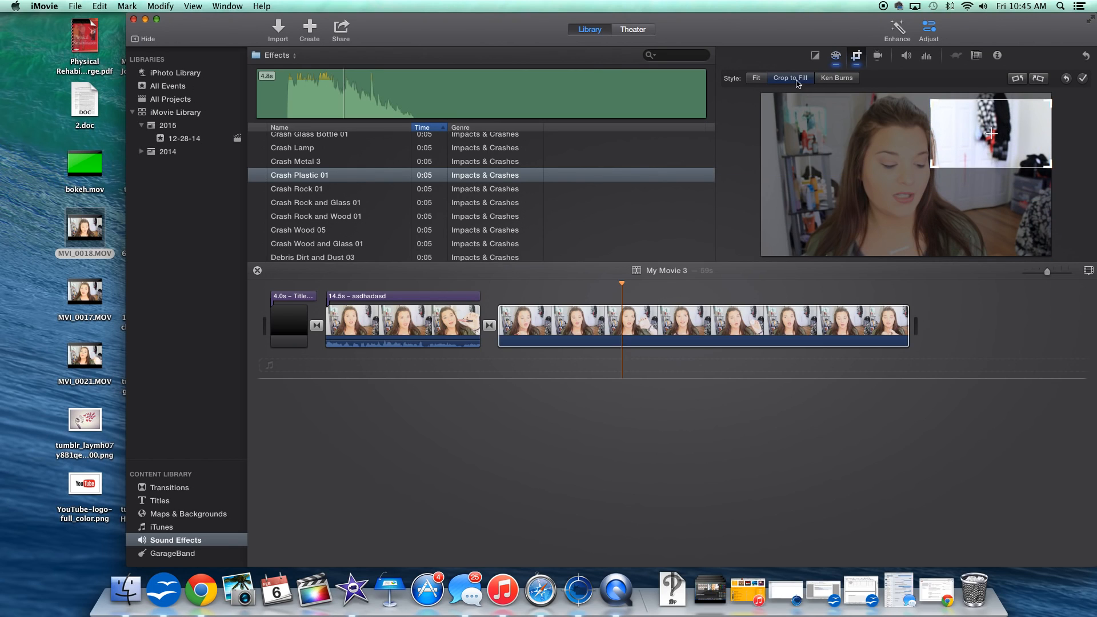
pyautogui.click(1081, 80)
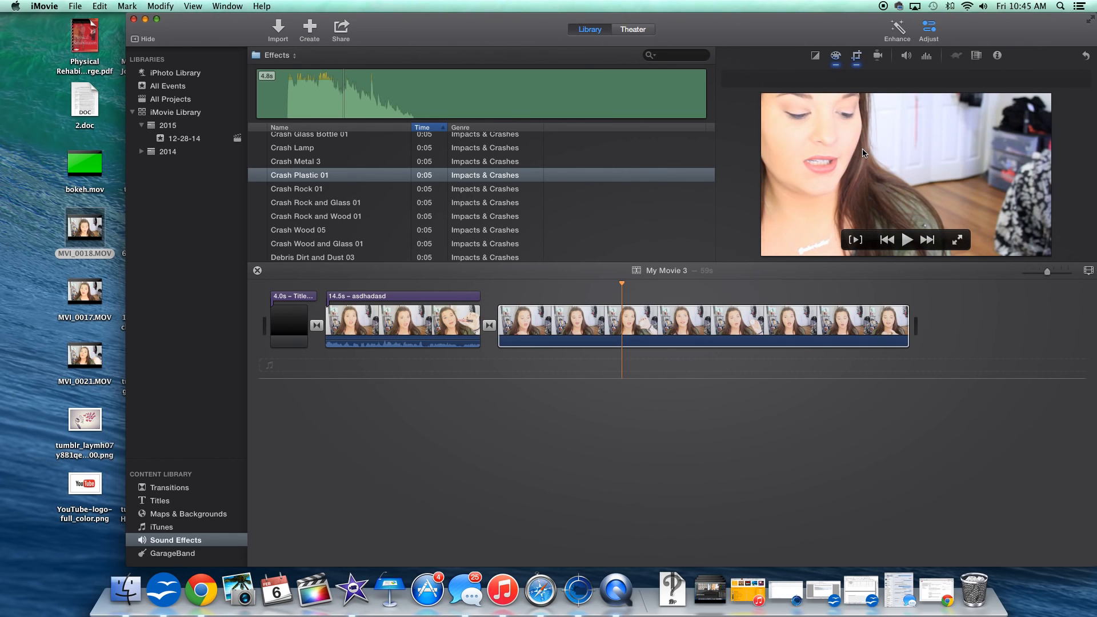
# - Apply the Ken Burns style to the second video segment, with the end frame shrunk into the lower-right corner of the picture
pyautogui.click(856, 57)
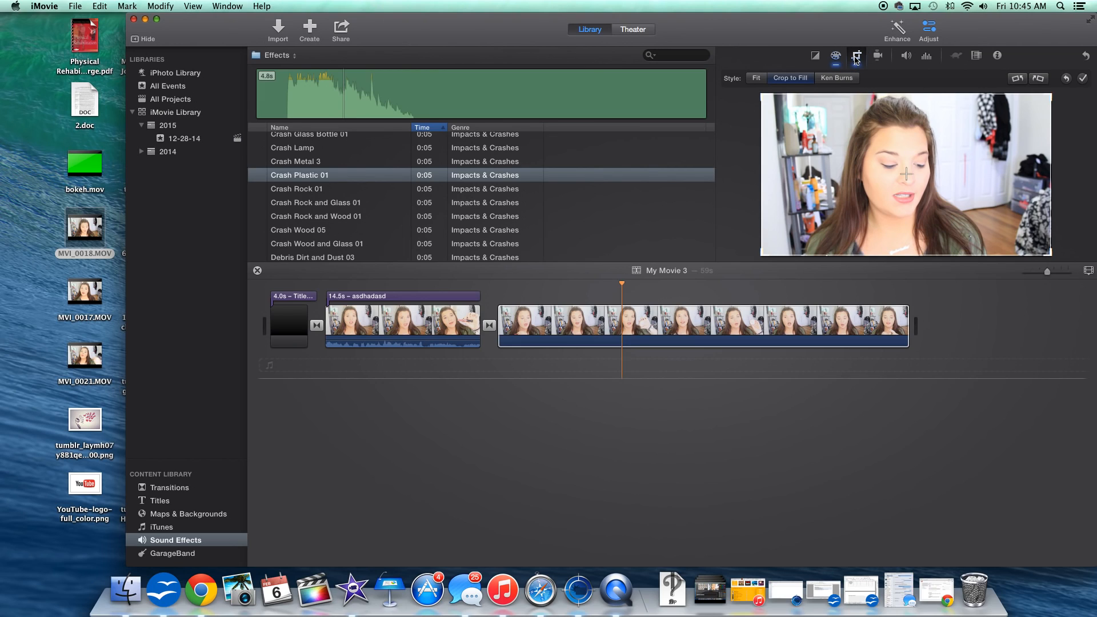
pyautogui.click(845, 78)
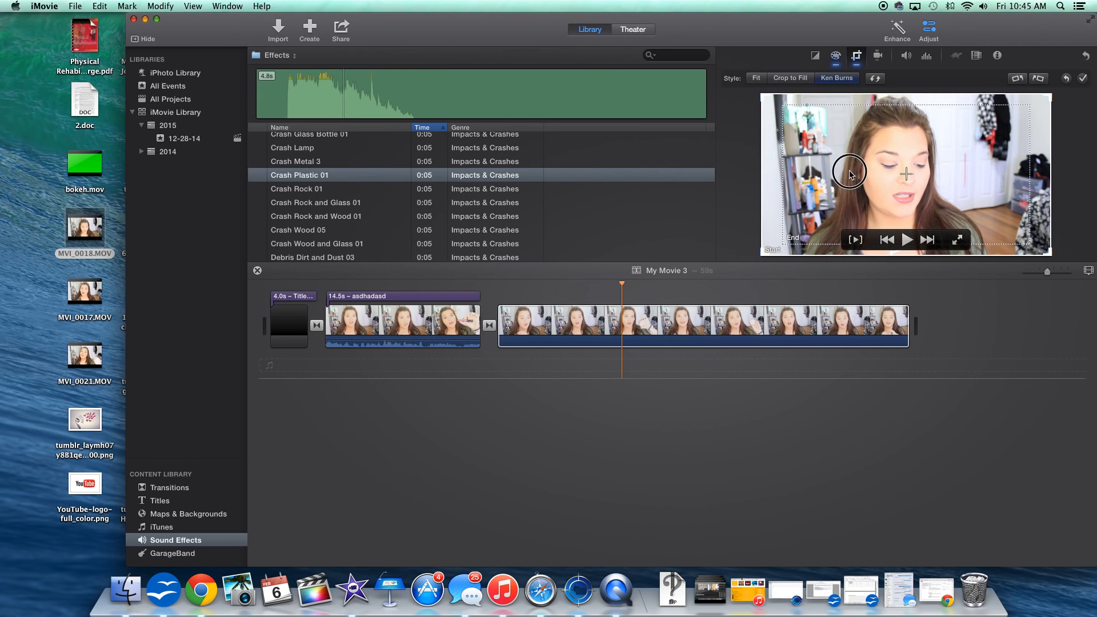
pyautogui.click(771, 109)
pyautogui.click(830, 142)
pyautogui.click(772, 250)
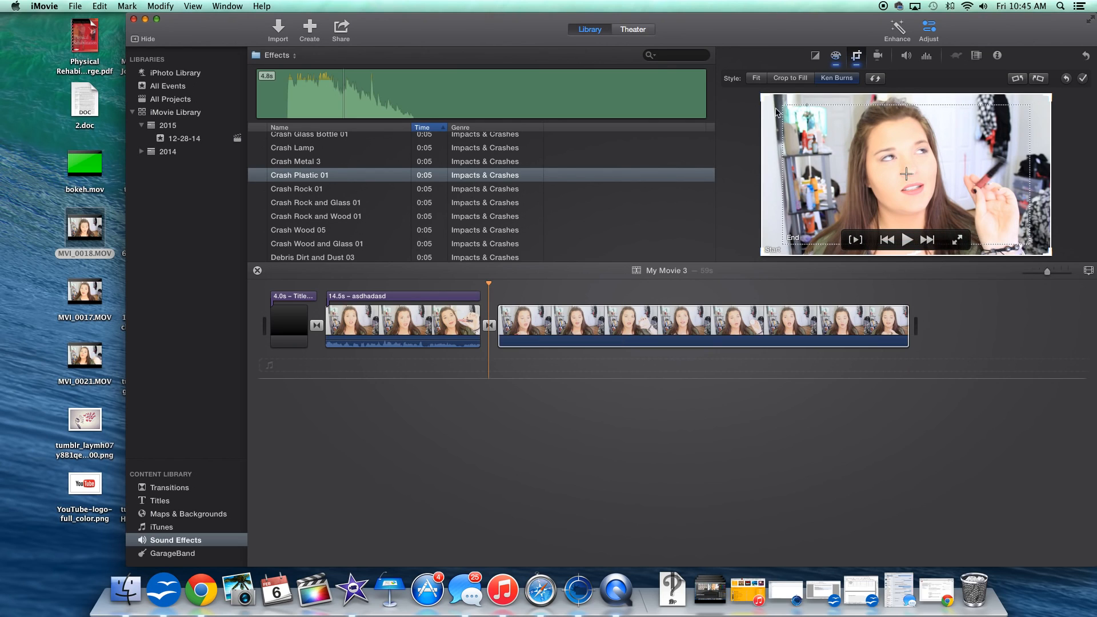
pyautogui.click(823, 146)
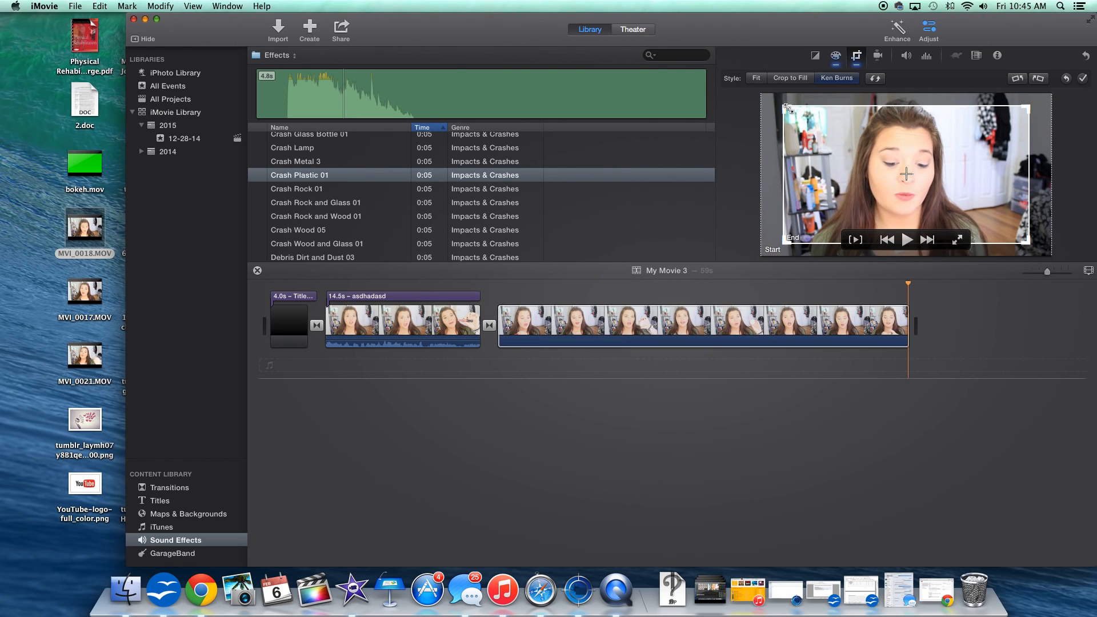
pyautogui.moveTo(788, 109); pyautogui.dragTo(932, 190)
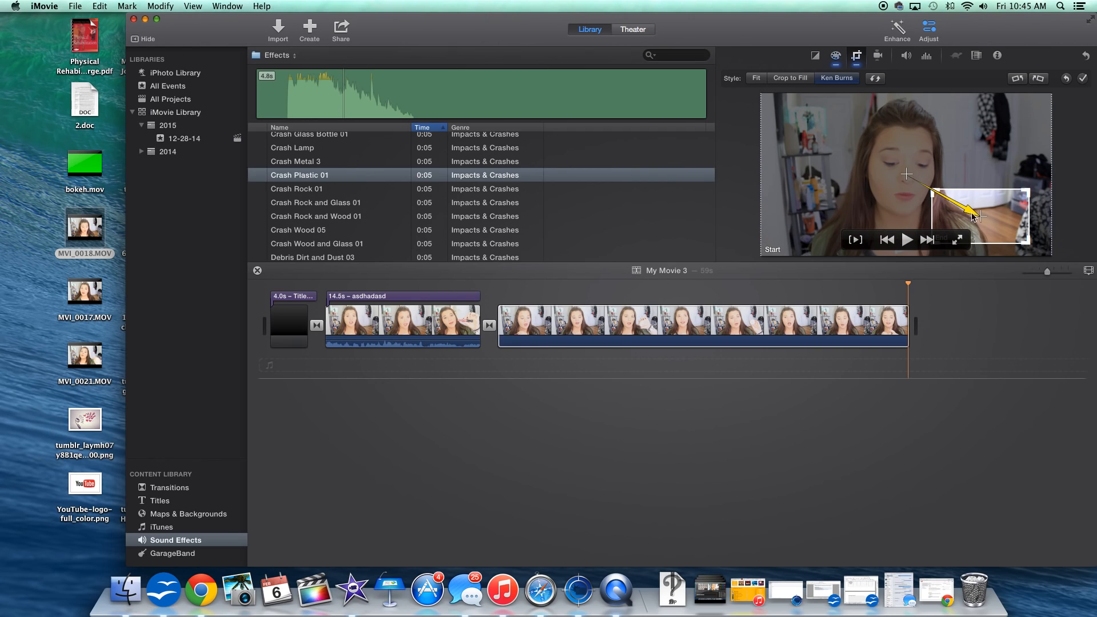
pyautogui.click(1081, 80)
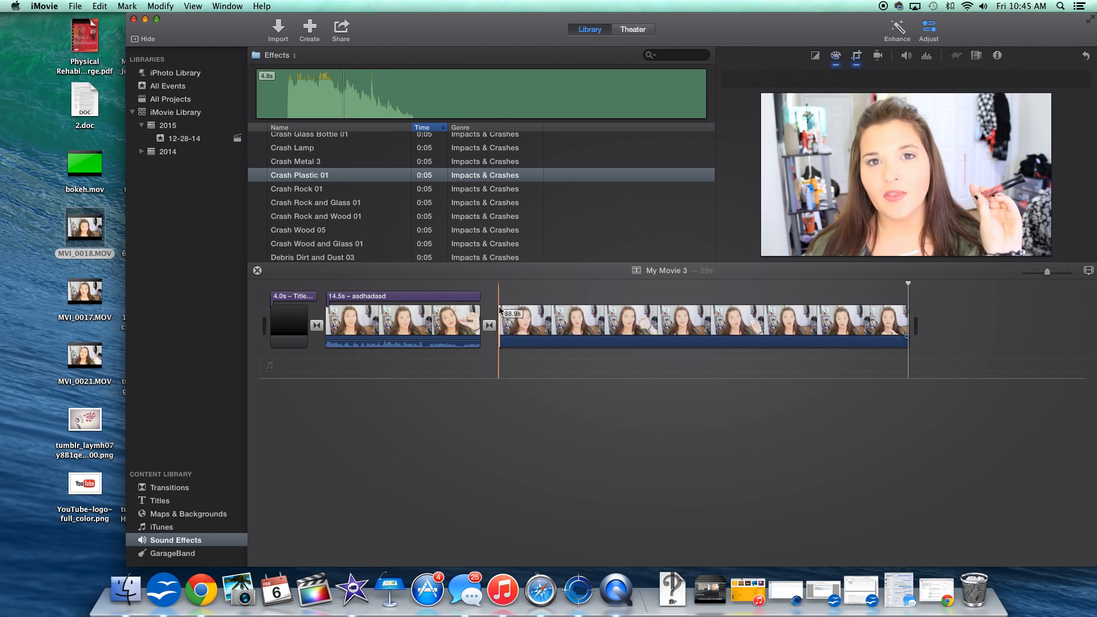
# - Preview the Ken Burns movement at several points of the second video segment
pyautogui.press('space')
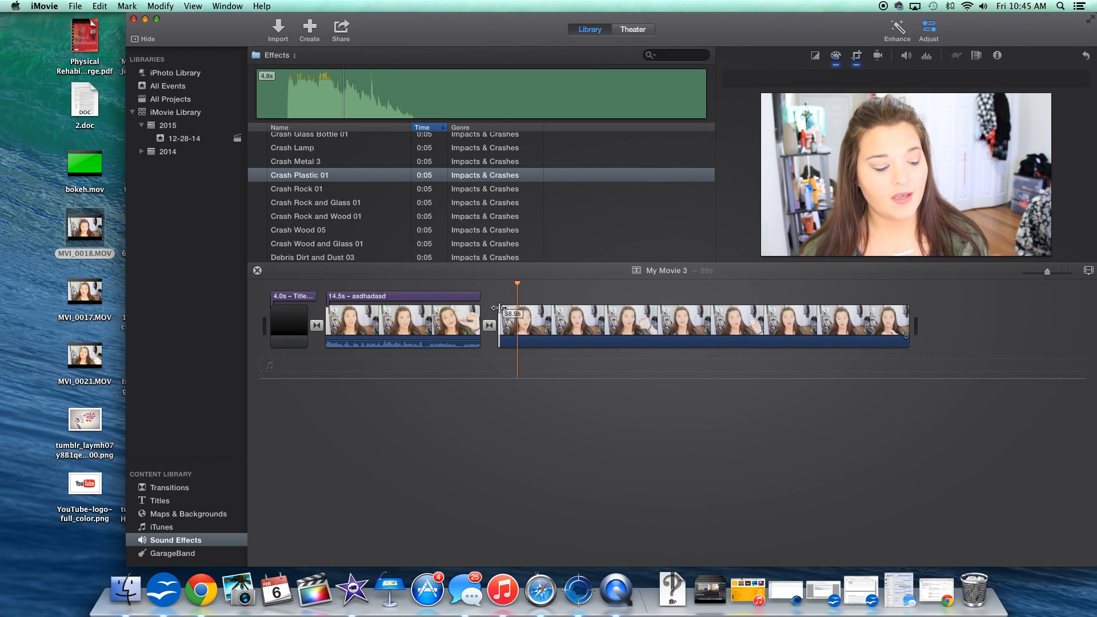
pyautogui.click(747, 316)
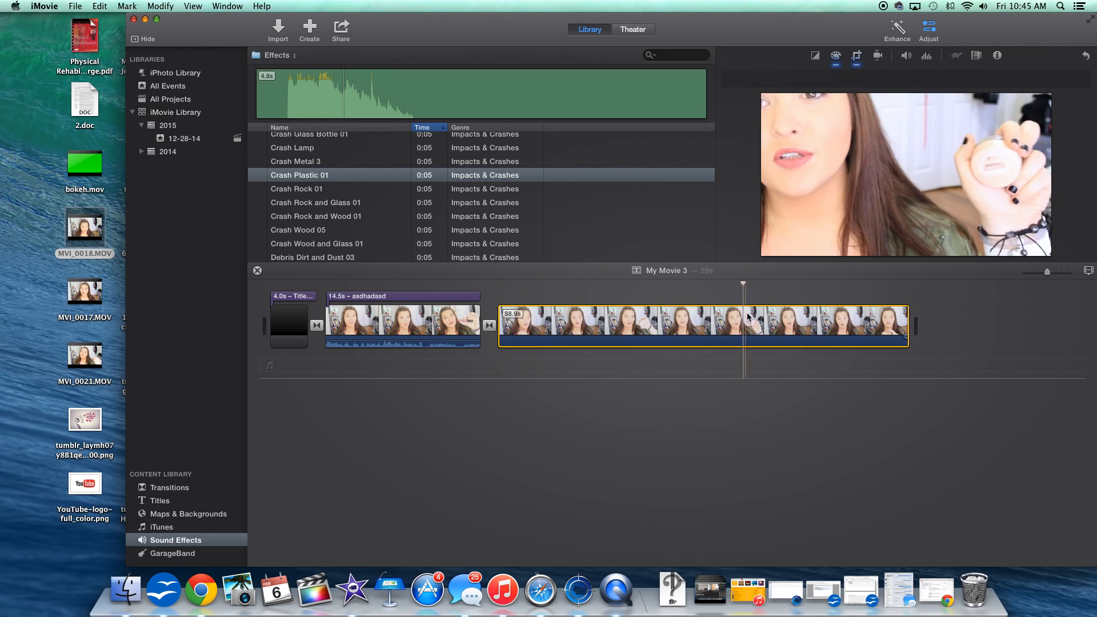
pyautogui.click(815, 297)
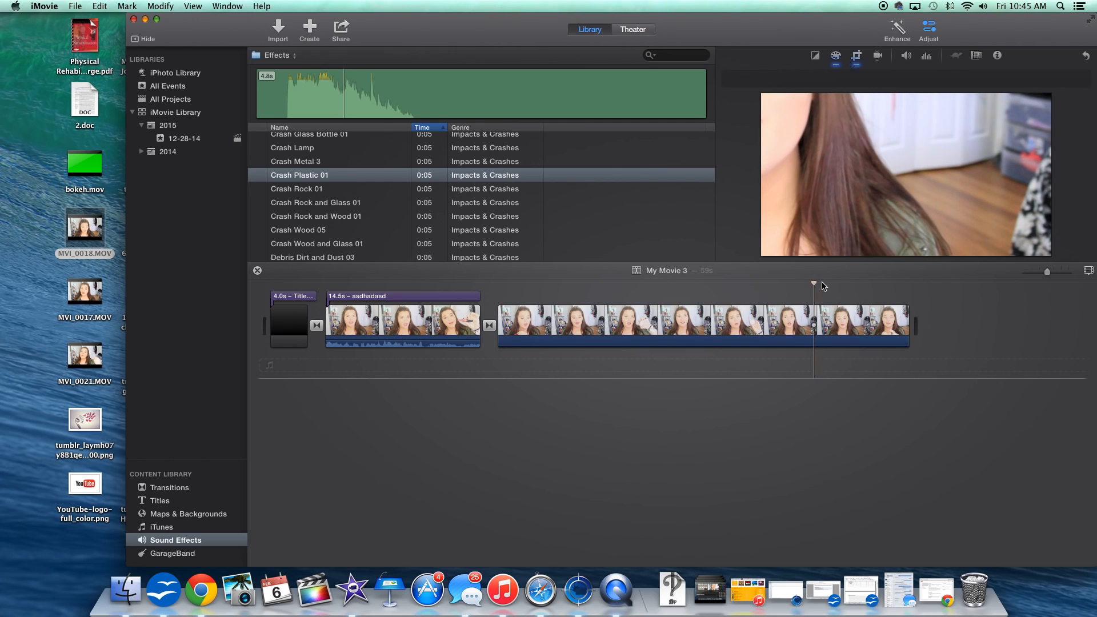
# - Set the cropping style of the second video segment to Fit
pyautogui.click(858, 58)
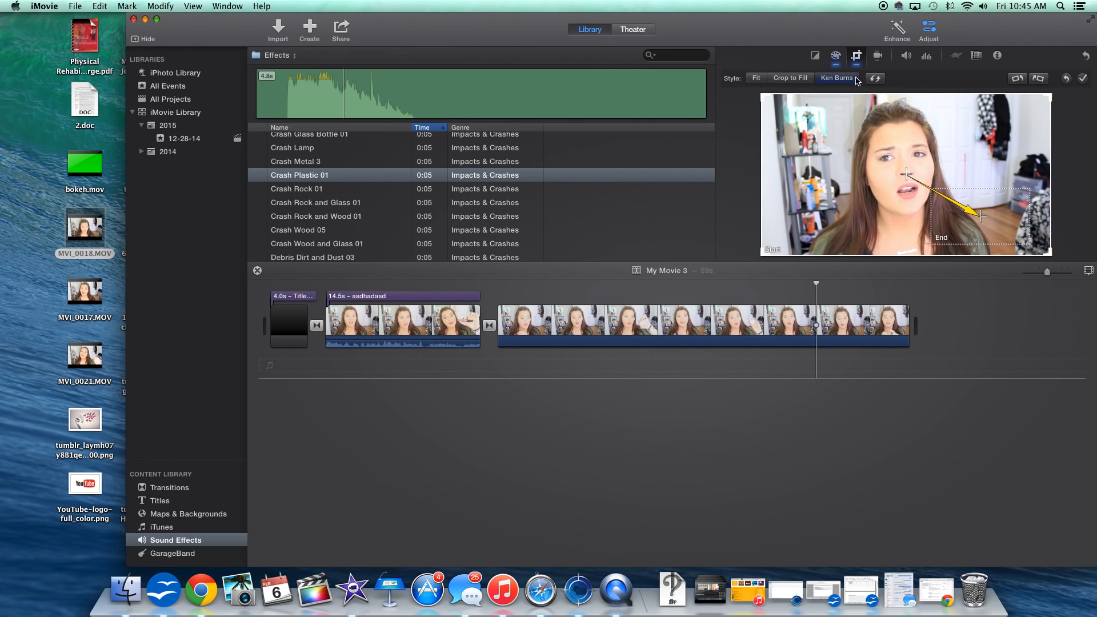
pyautogui.click(760, 77)
pyautogui.click(1086, 79)
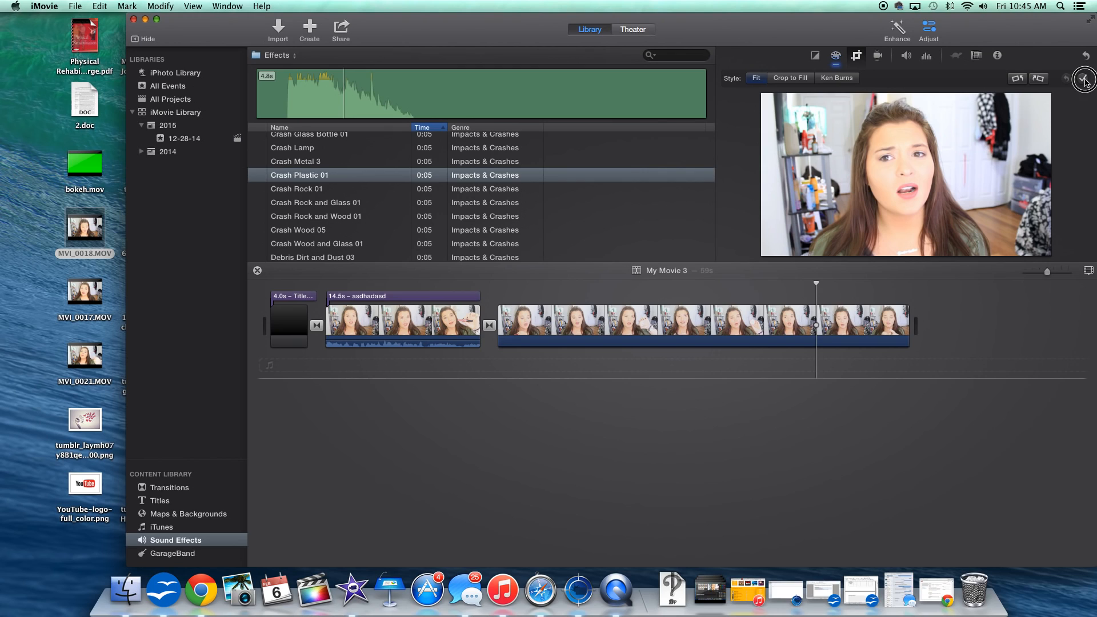
# - Rotate the second video segment counterclockwise through a full turn in four 90-degree steps
pyautogui.click(859, 59)
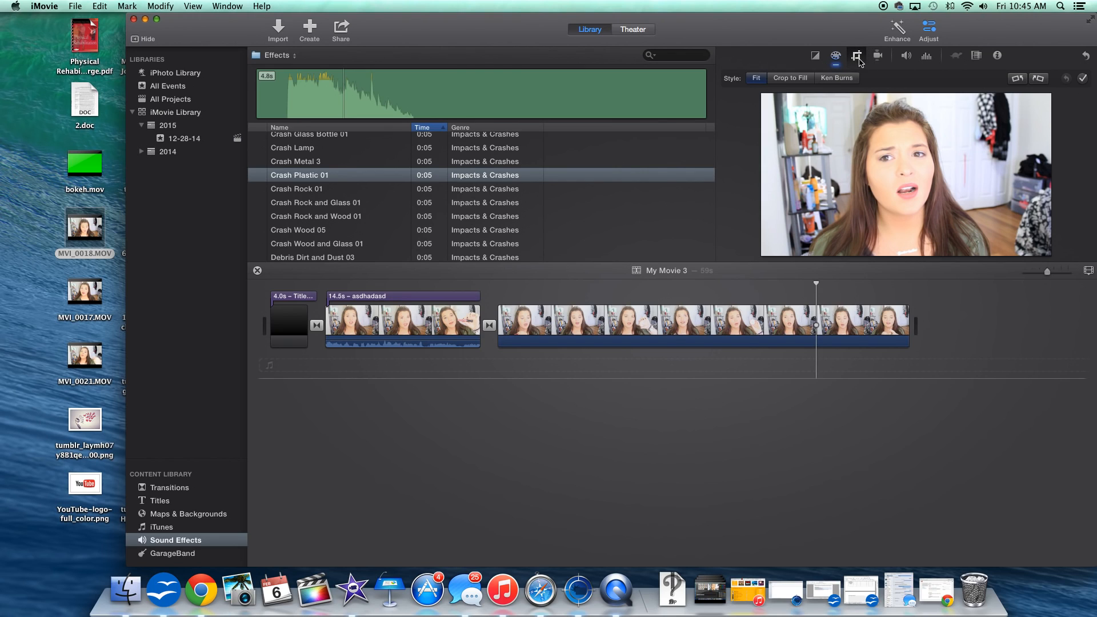
pyautogui.click(1021, 79)
pyautogui.click(1022, 80)
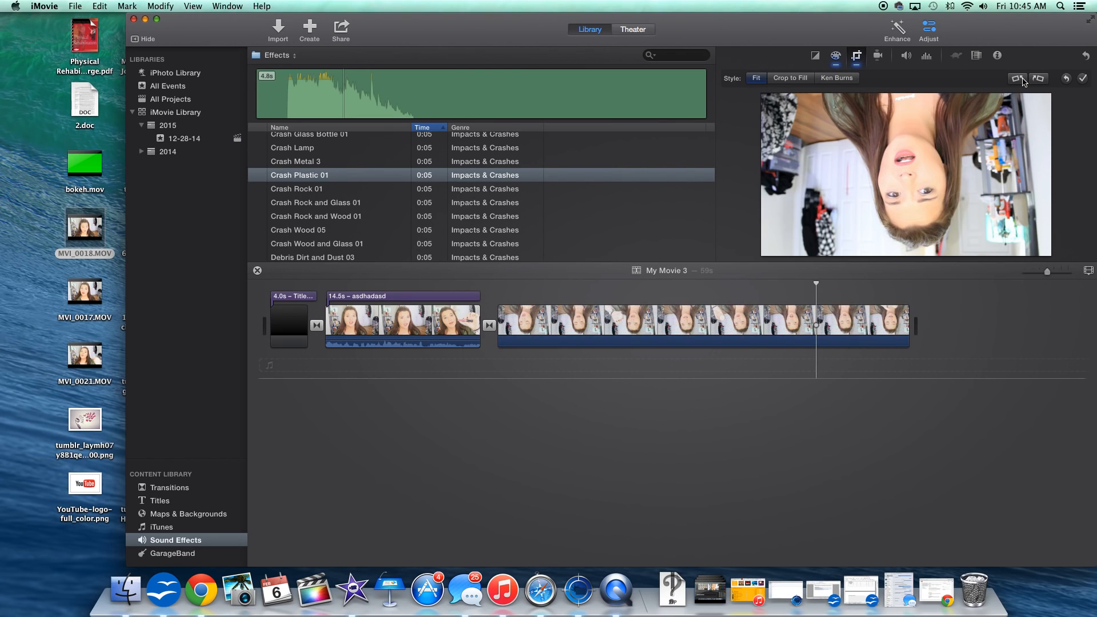
pyautogui.click(1022, 81)
pyautogui.click(1022, 80)
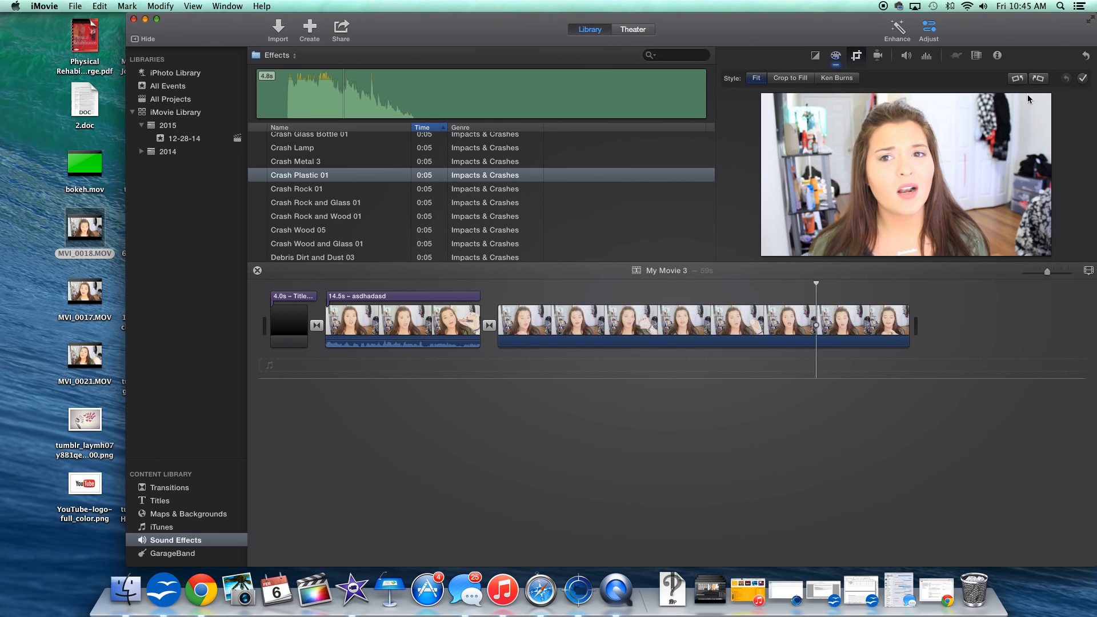
# - Review the stabilization, volume, noise reduction and equalizer settings of the second video segment
pyautogui.click(877, 56)
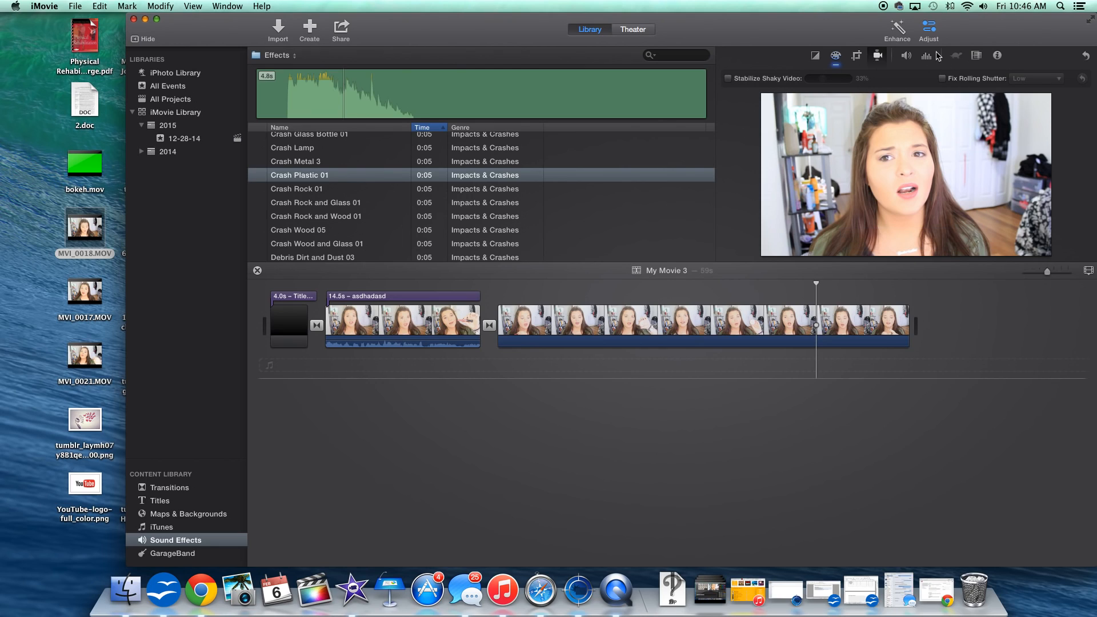
pyautogui.click(906, 56)
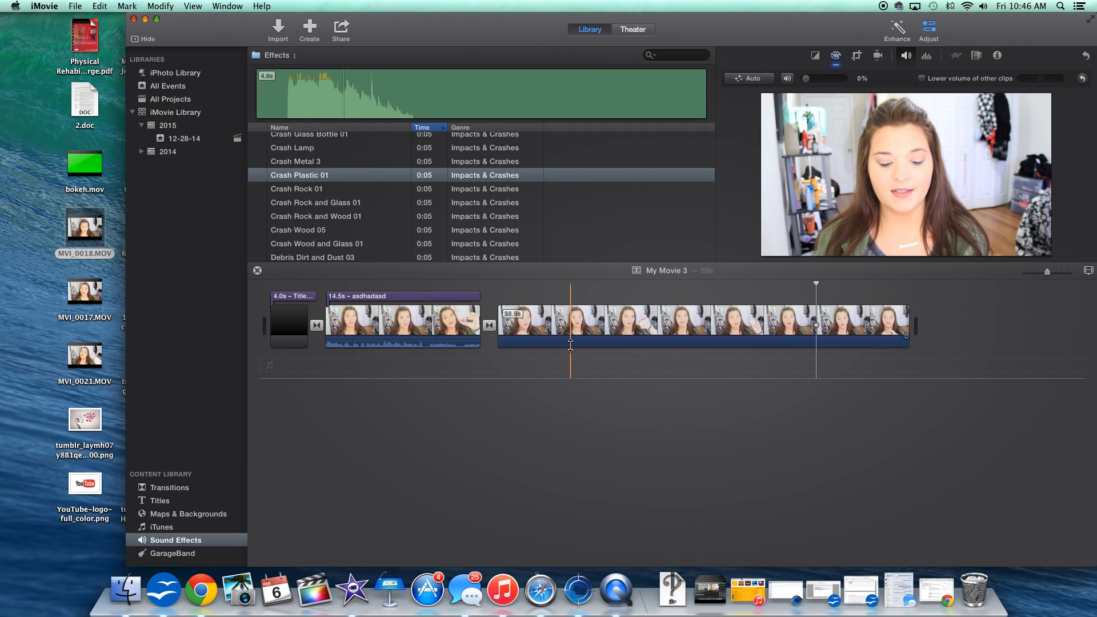
pyautogui.moveTo(570, 345)
pyautogui.mouseDown()
pyautogui.moveTo(571, 335)
pyautogui.moveTo(570, 345)
pyautogui.mouseUp()
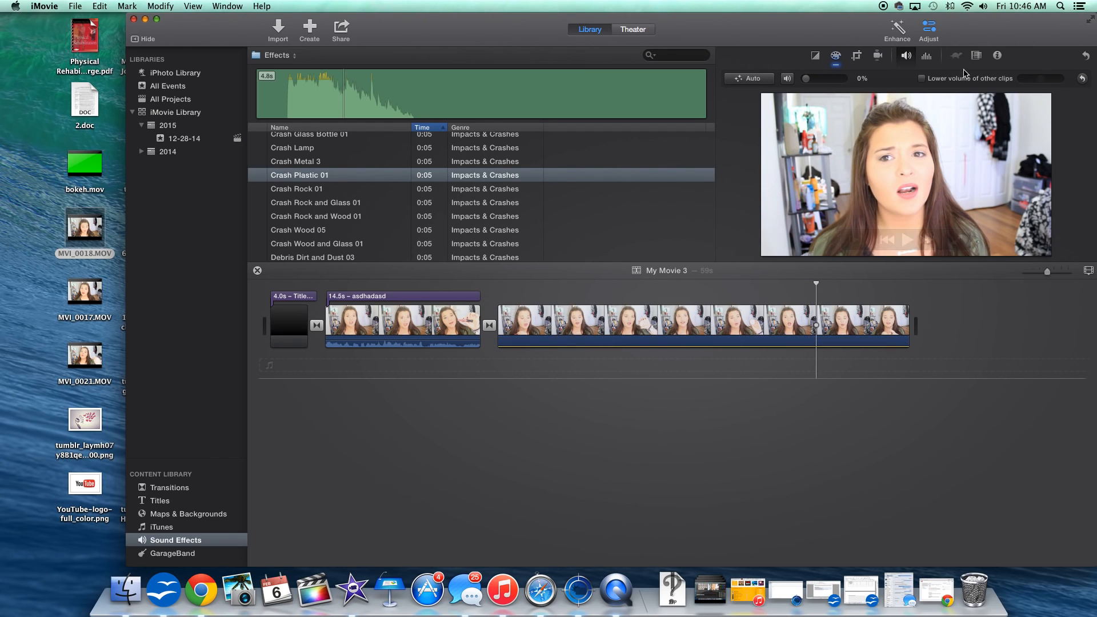
pyautogui.click(928, 56)
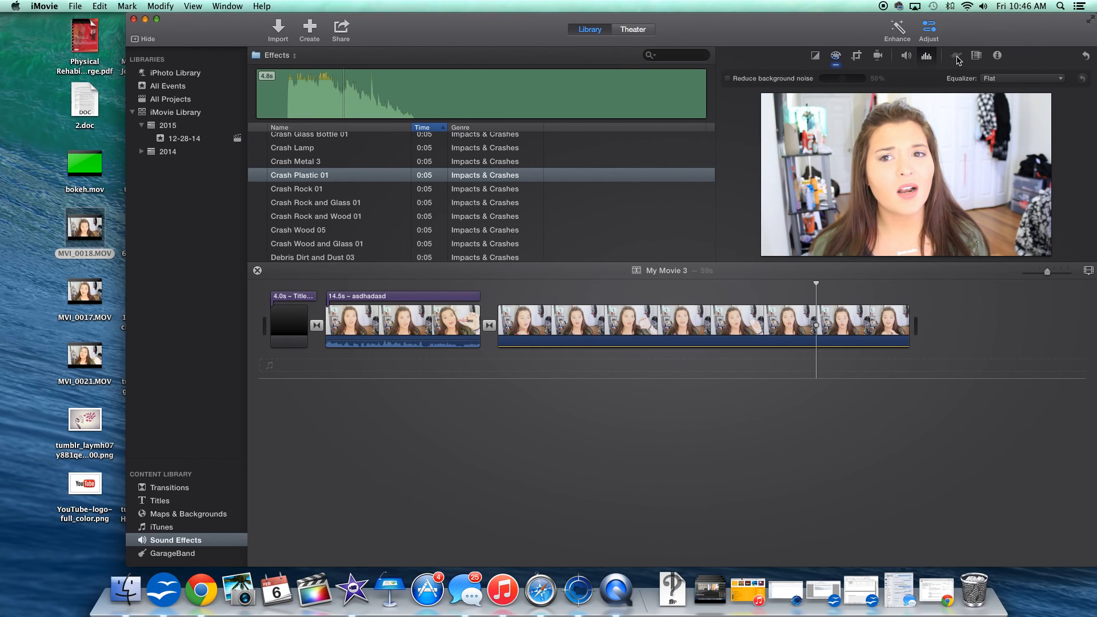
# - Look through the video effects, audio effects and clip information available for the second video segment
pyautogui.click(977, 56)
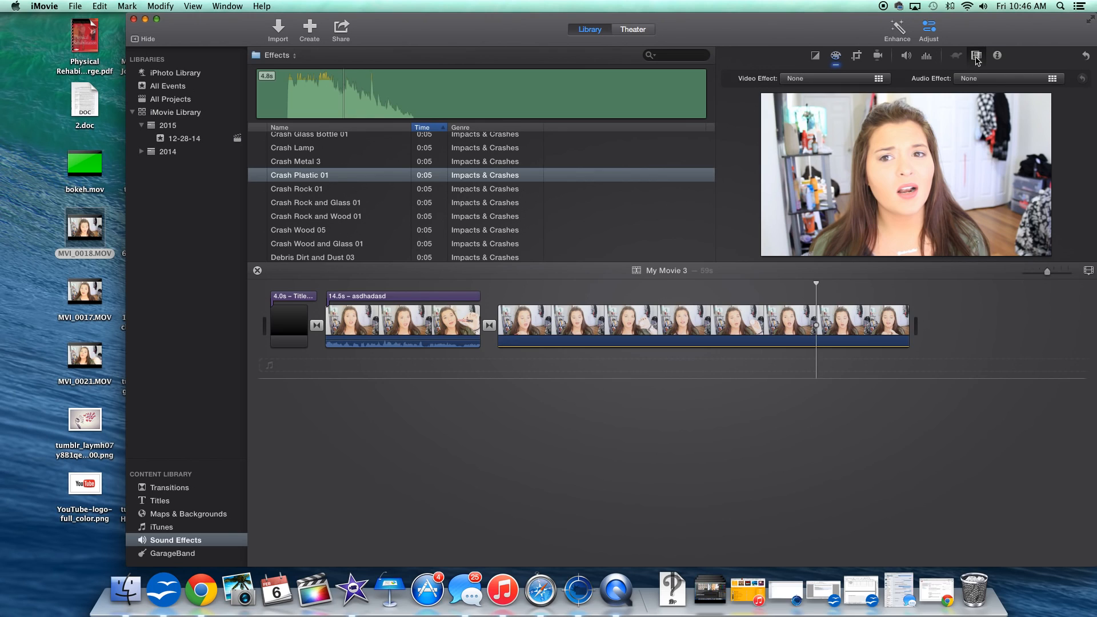
pyautogui.click(800, 79)
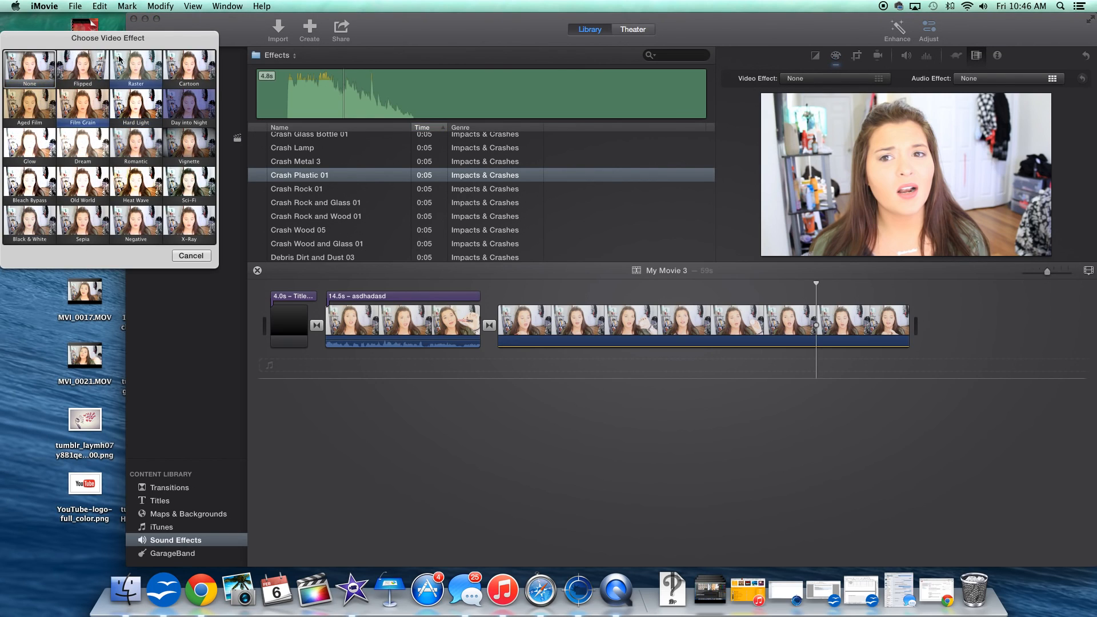
pyautogui.moveTo(116, 40); pyautogui.dragTo(606, 52)
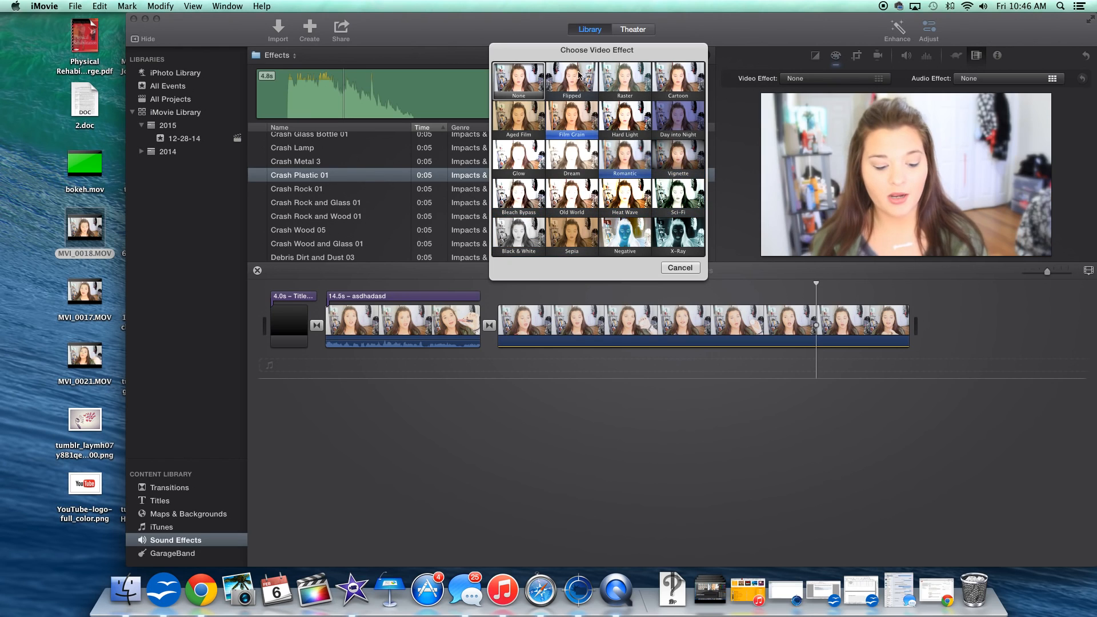
pyautogui.click(682, 270)
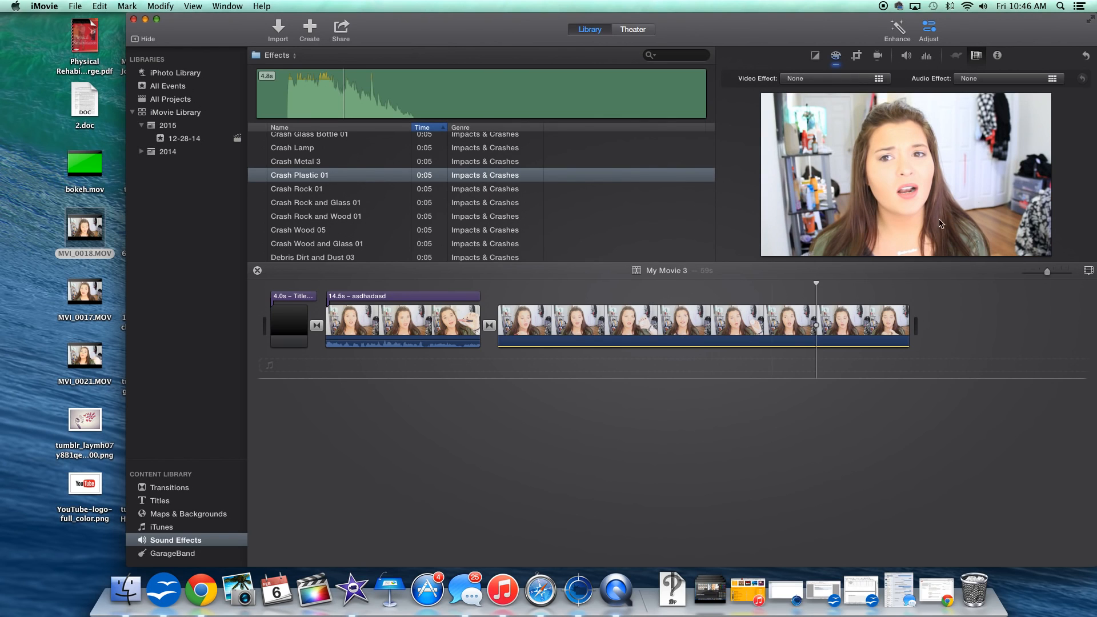
pyautogui.click(995, 85)
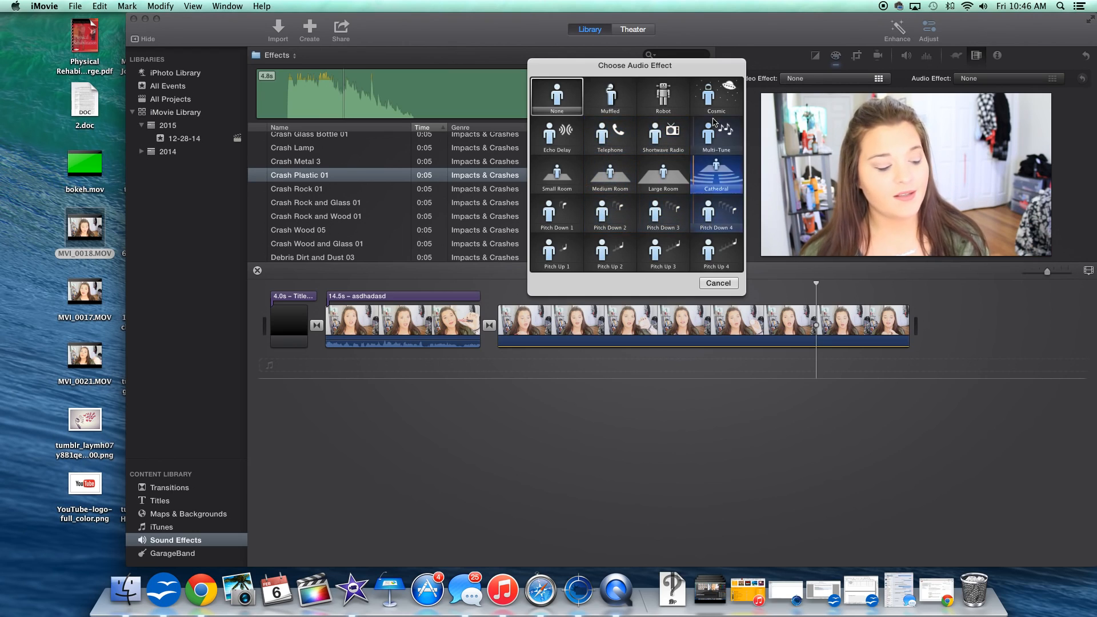
pyautogui.click(716, 284)
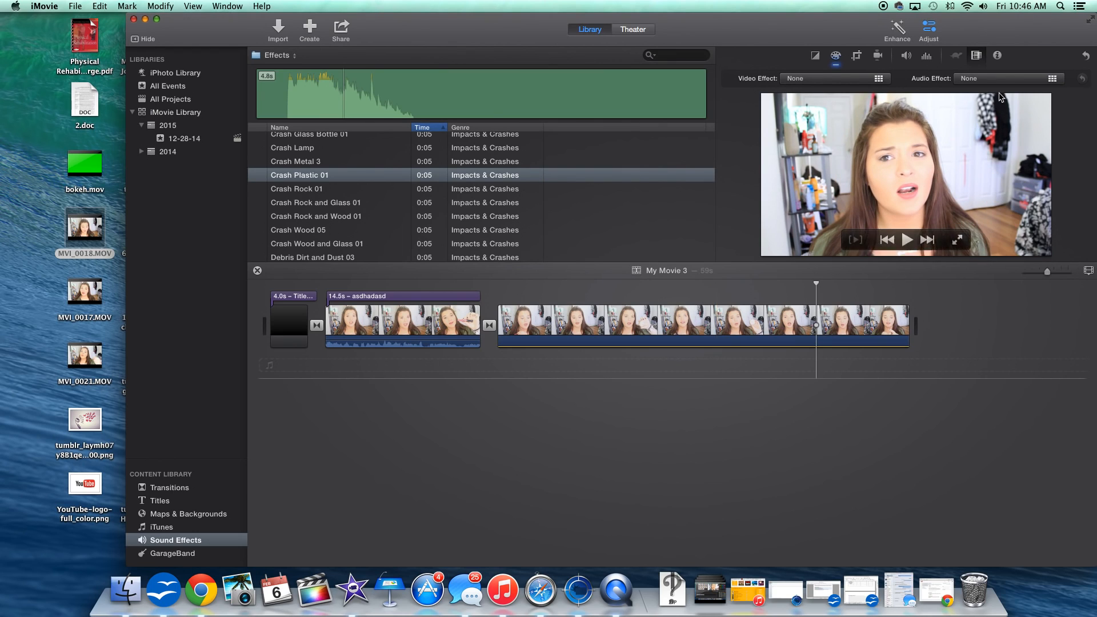
pyautogui.click(997, 56)
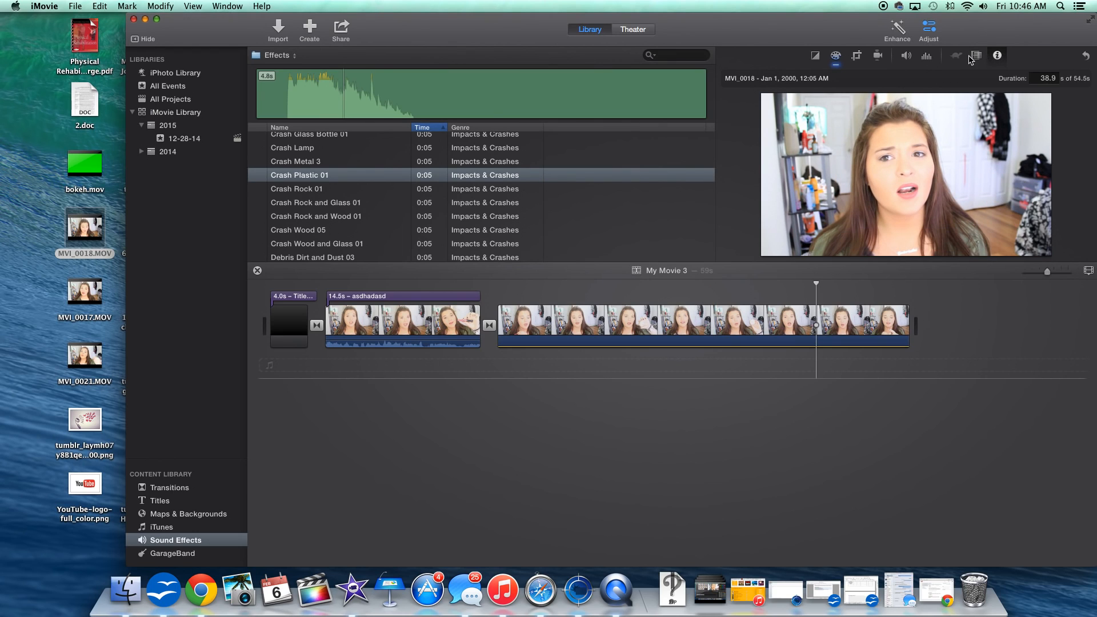
pyautogui.click(976, 56)
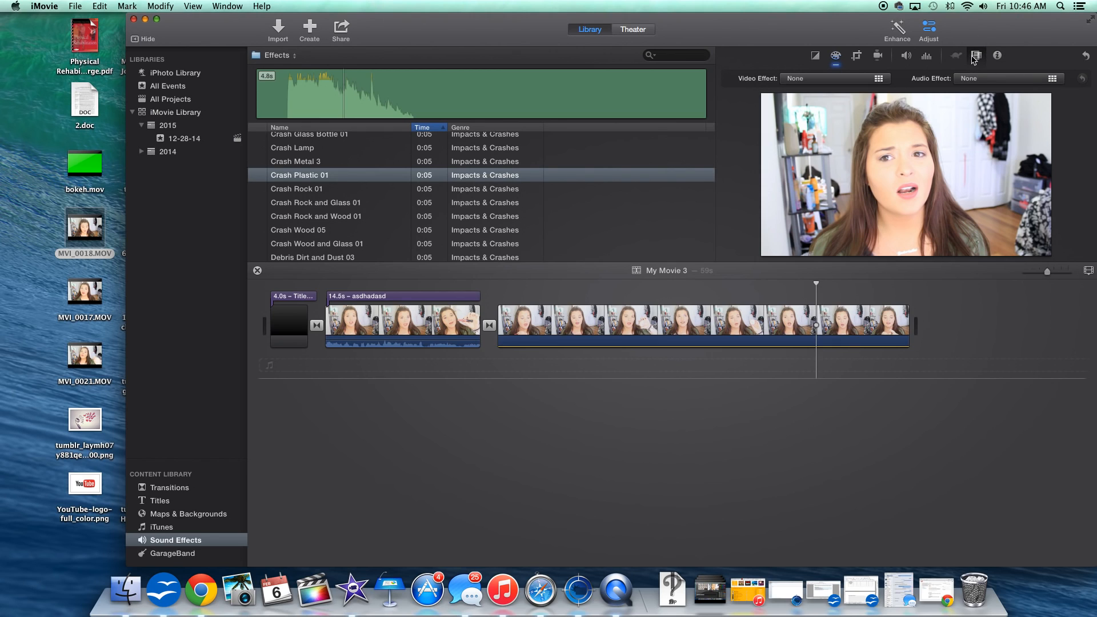
# - Open the second video segment in the clip trimmer
pyautogui.click(629, 342)
pyautogui.rightClick(598, 328)
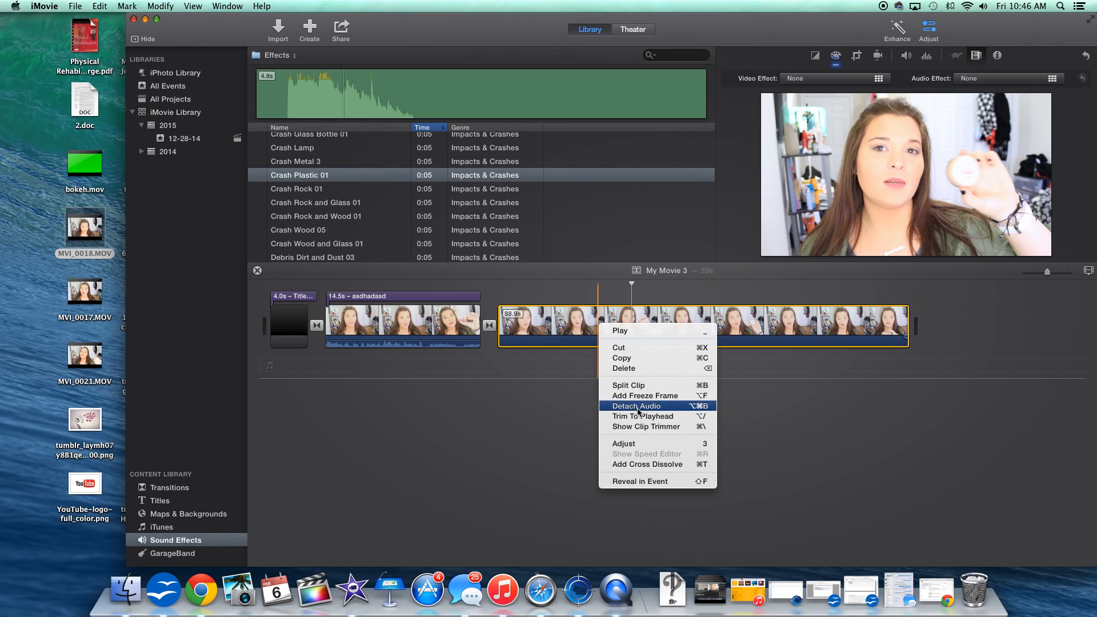
pyautogui.click(642, 427)
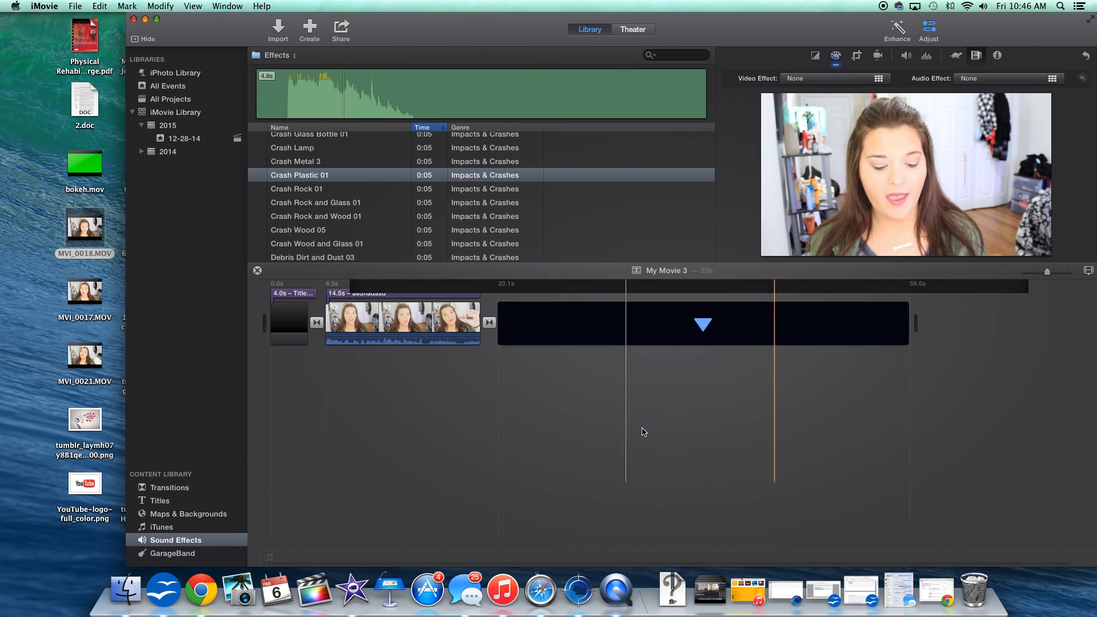
# - Set the second video segment's speed to Fast at 2x, and play it back outside the clip trimmer
pyautogui.click(958, 56)
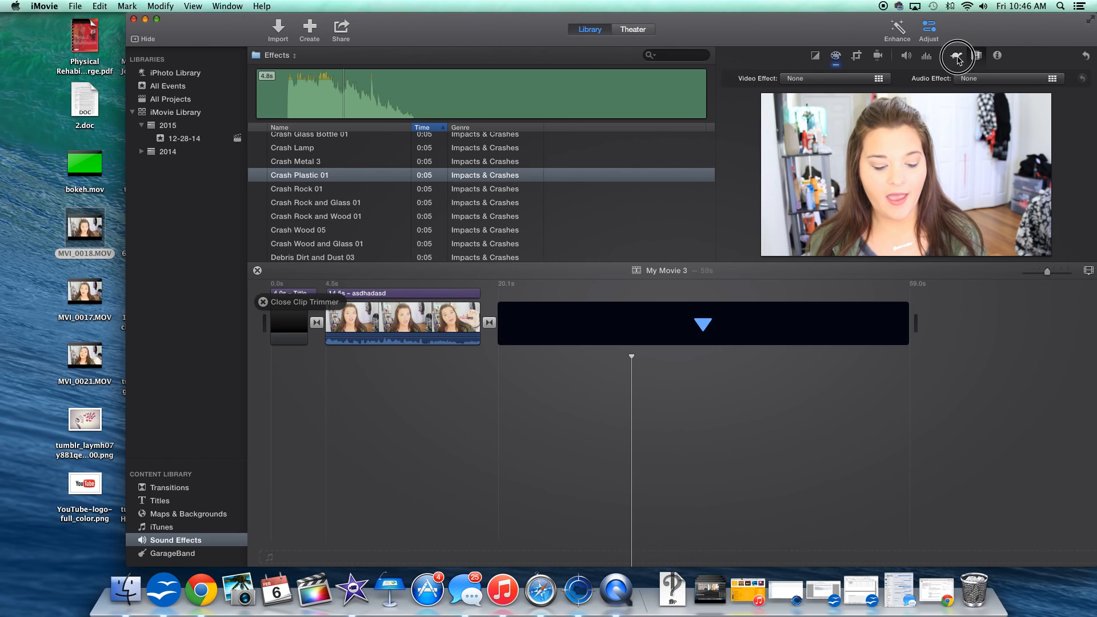
pyautogui.click(765, 79)
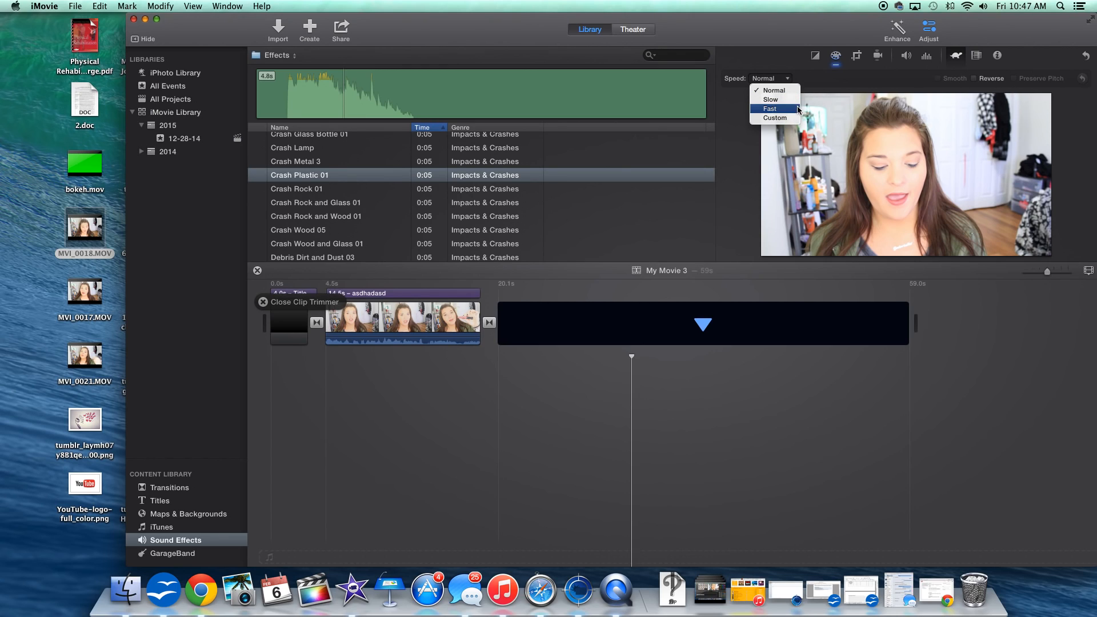
pyautogui.click(779, 109)
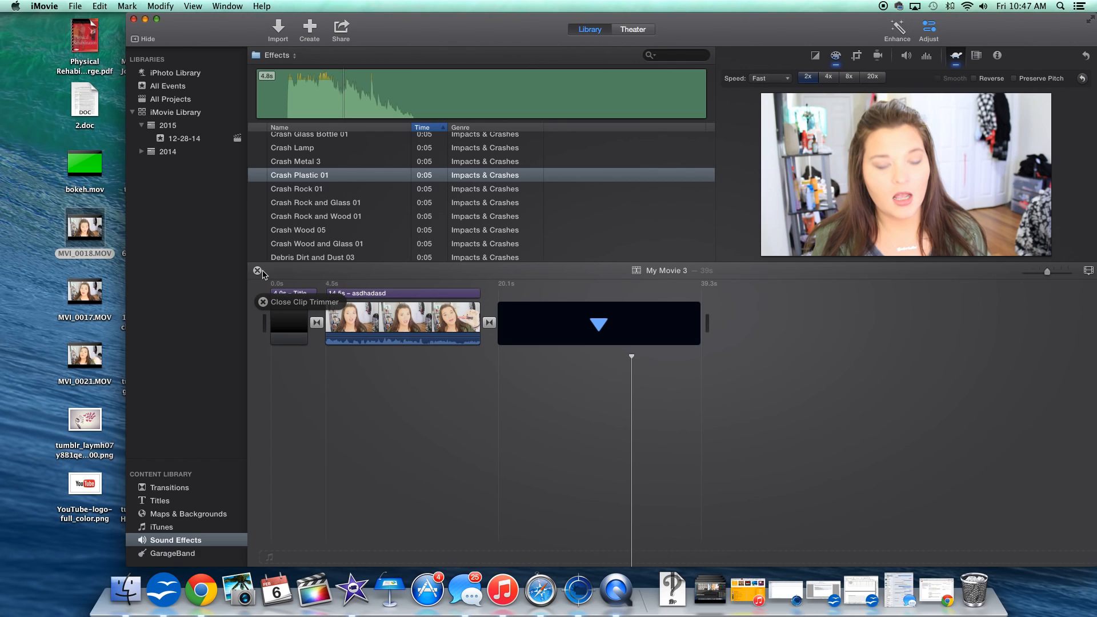
pyautogui.click(262, 303)
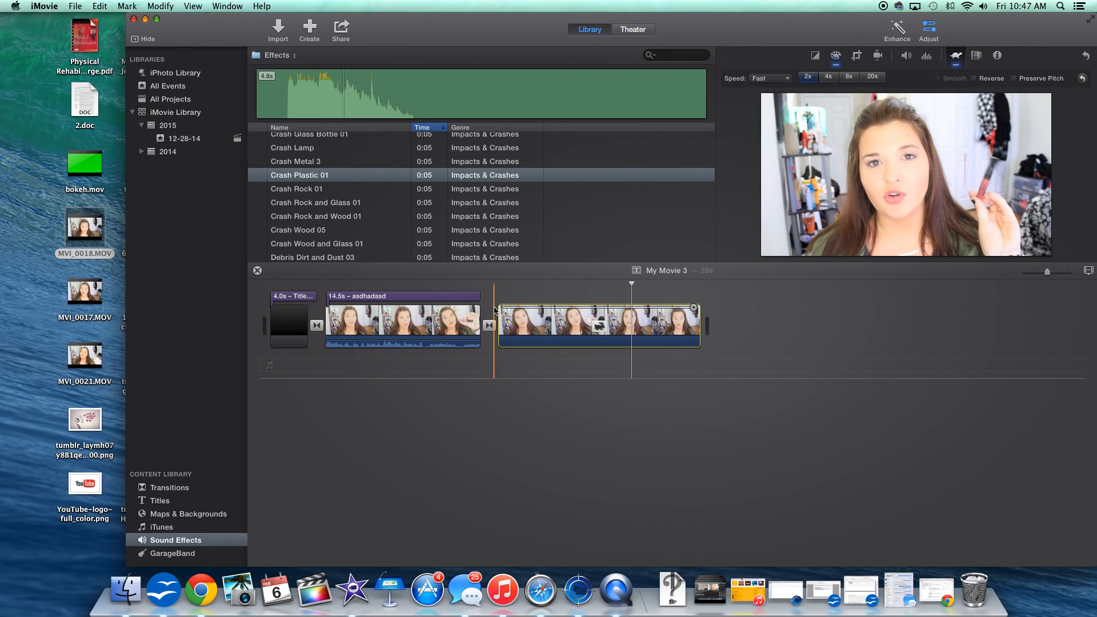
pyautogui.press('space')
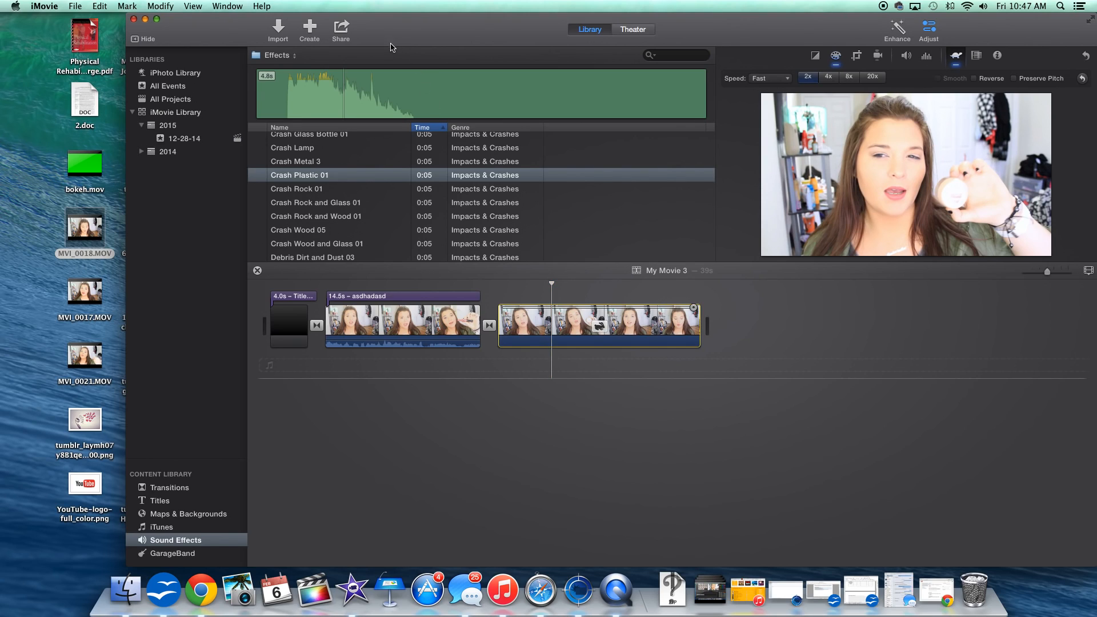
# - Prepare a file export of the movie to the Desktop under the name "asdasdad", and cancel the export
pyautogui.click(337, 33)
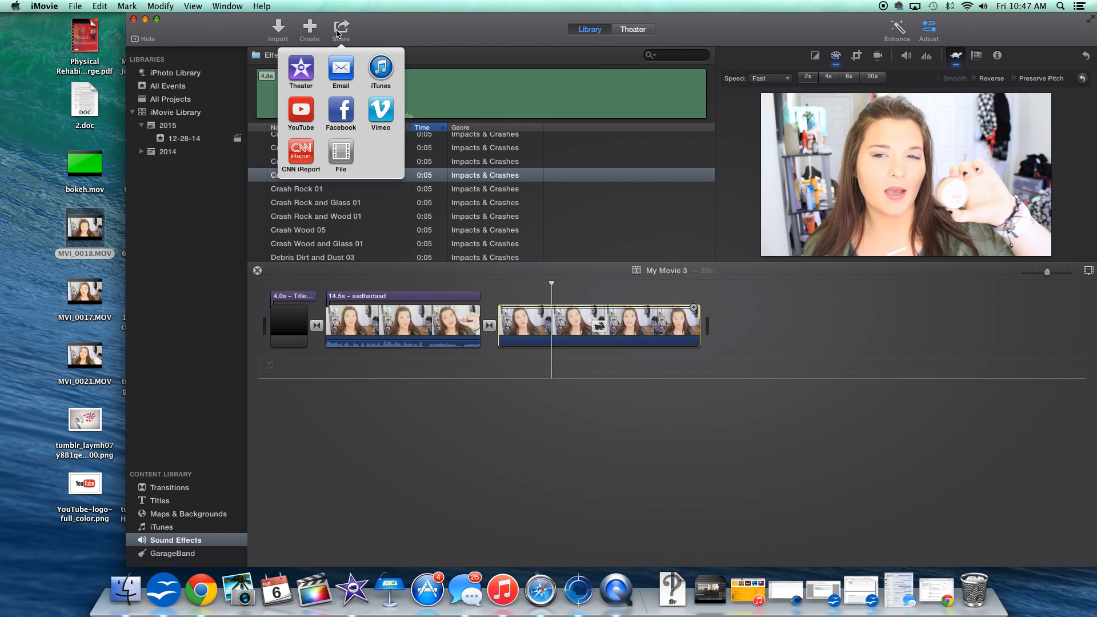
pyautogui.click(338, 155)
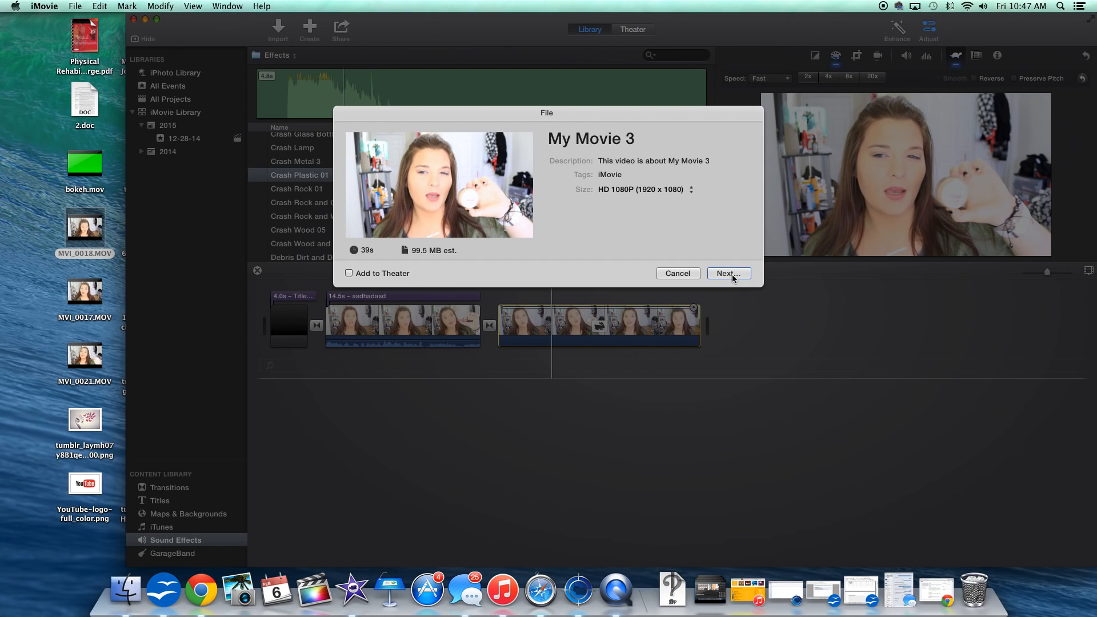
pyautogui.click(729, 274)
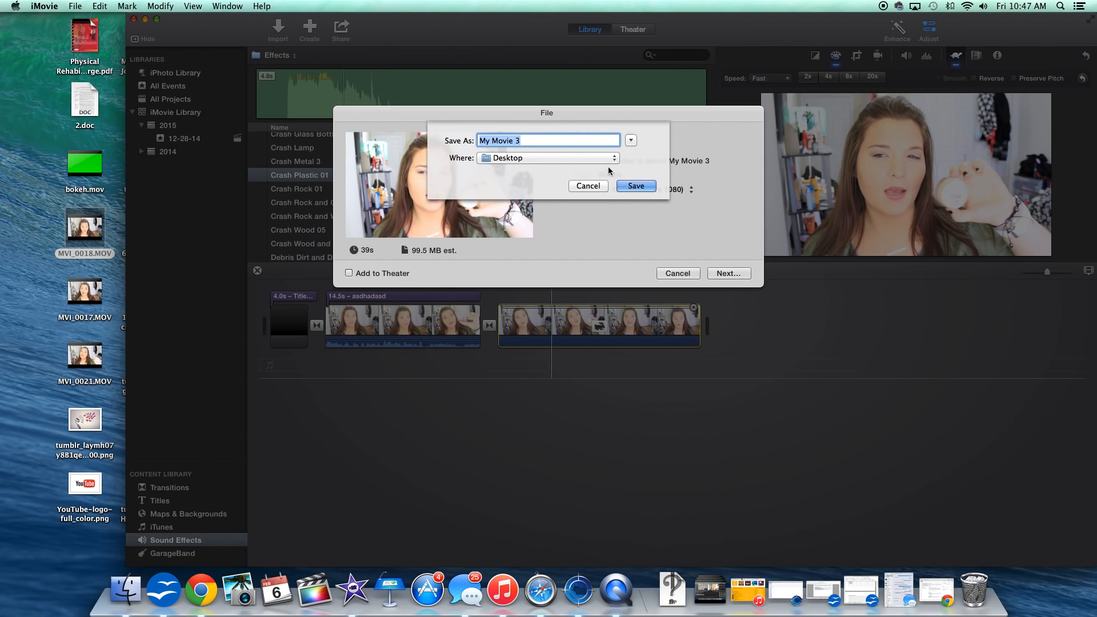
pyautogui.write('asdasdad')
pyautogui.click(578, 185)
pyautogui.click(668, 274)
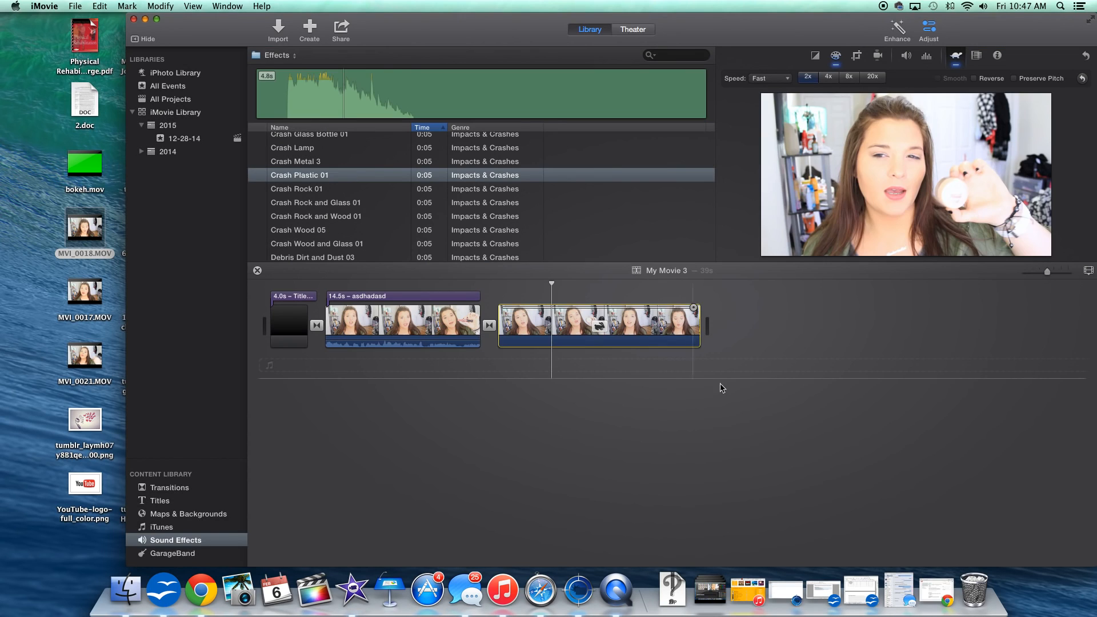